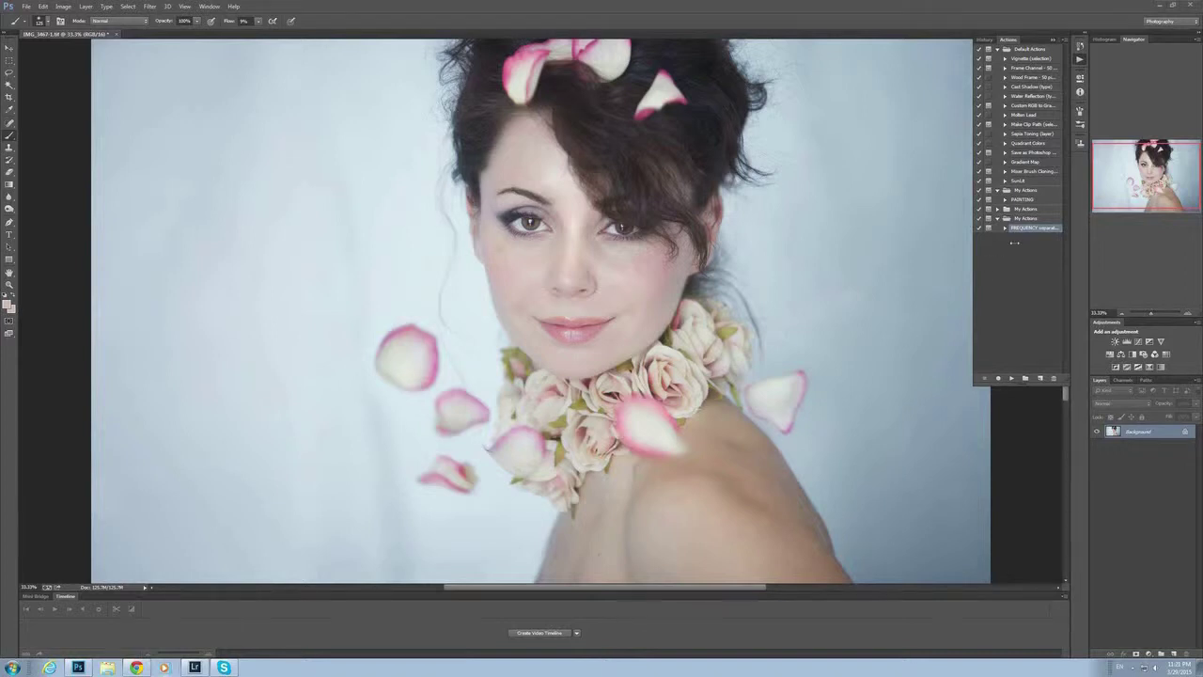
- Run the FREQUENCY separation action on the portrait and accept merging the layers
{"action": "left_click", "coordinate": [1011, 378]}
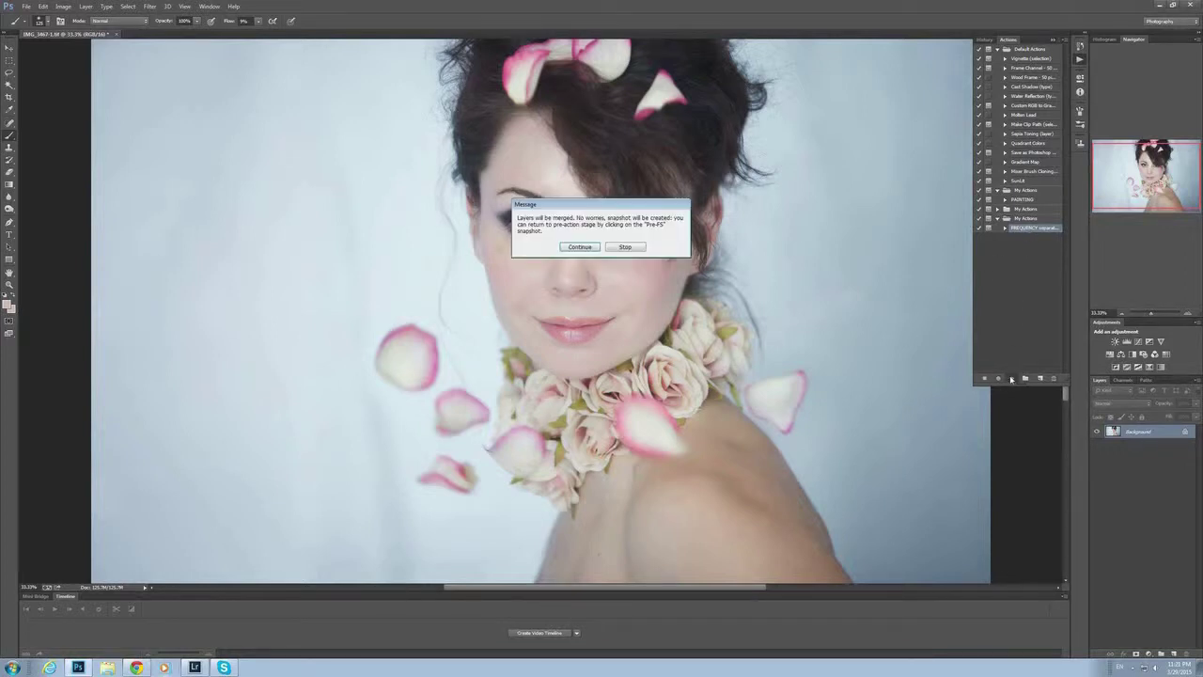
{"action": "left_click", "coordinate": [575, 246]}
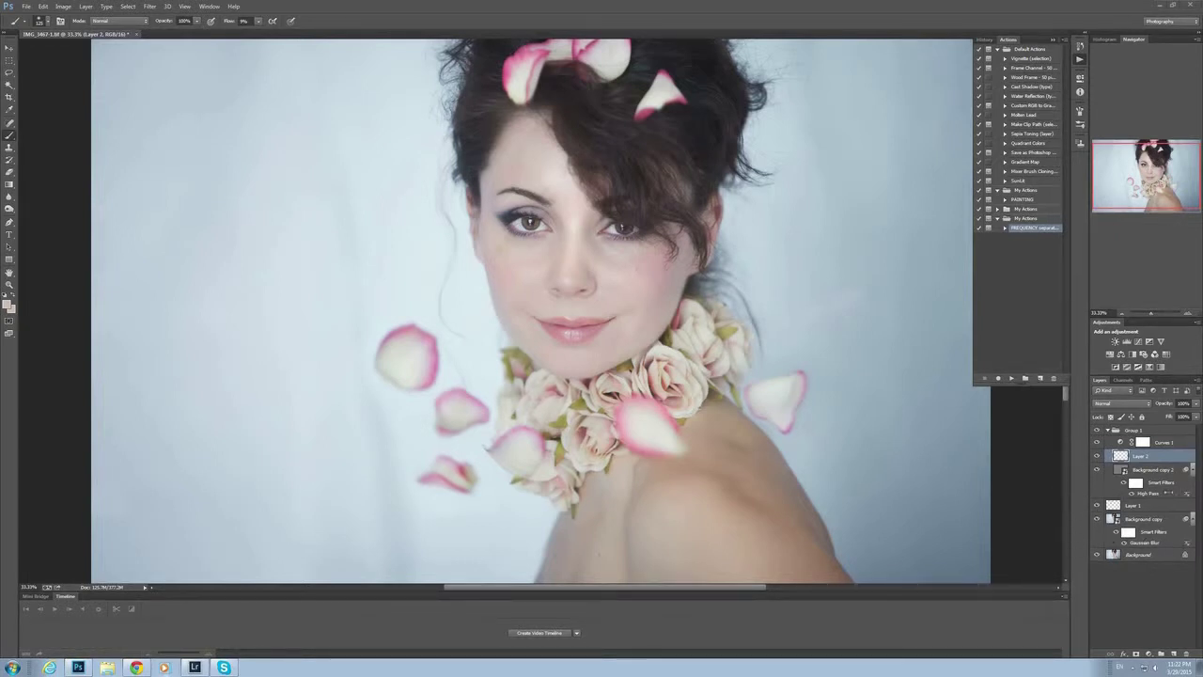
- Reduce the High Pass radius on Background copy 2 and set the Gaussian Blur radius on Background copy to 5 pixels
{"action": "double_click", "coordinate": [1148, 493]}
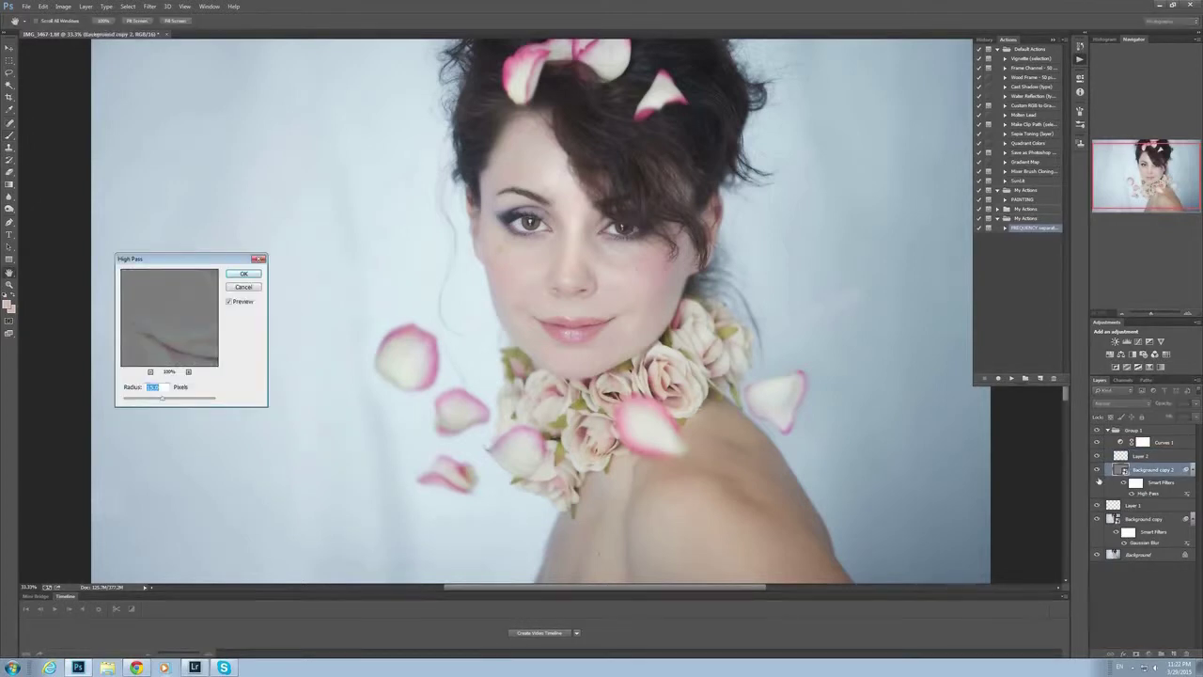
{"action": "left_click", "coordinate": [150, 372]}
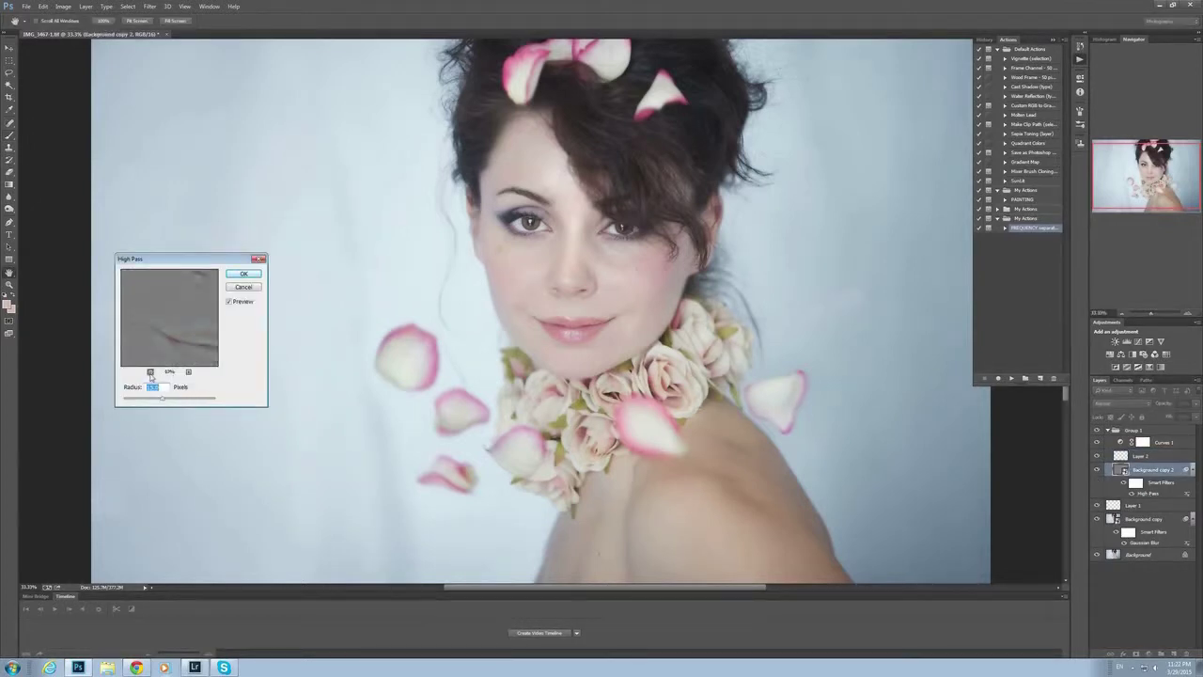
{"action": "left_click", "coordinate": [150, 372]}
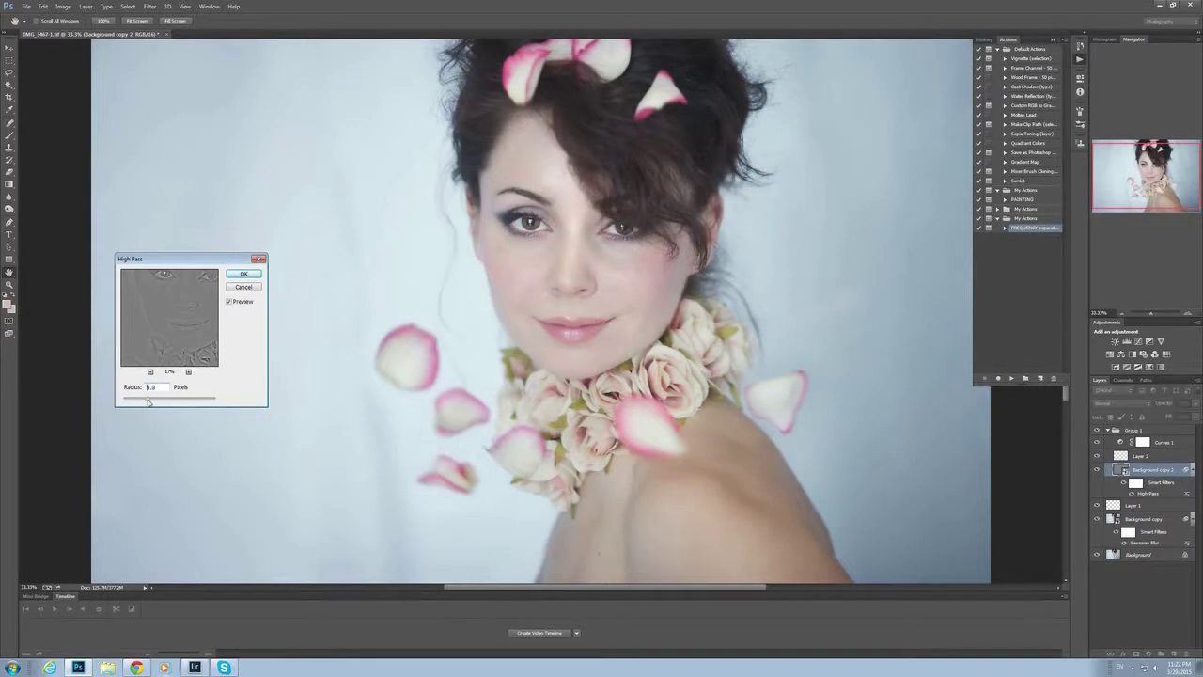
{"action": "left_click_drag", "start_coordinate": [147, 401], "coordinate": [145, 401]}
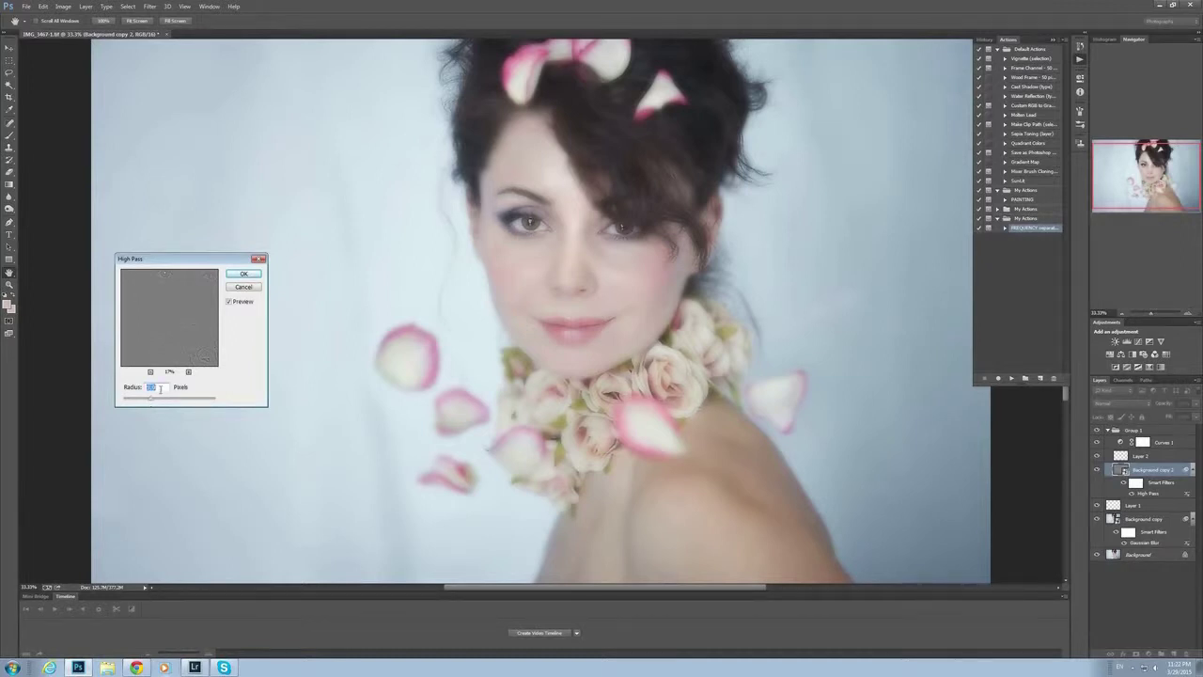
{"action": "left_click", "coordinate": [243, 274]}
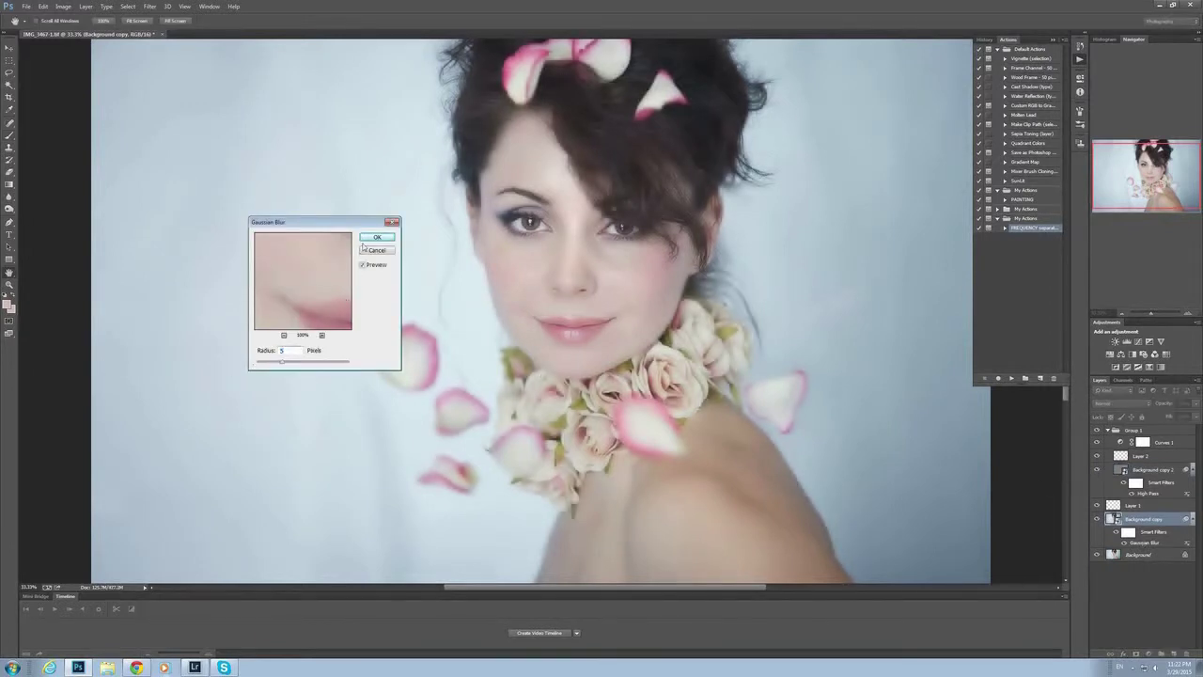
{"action": "left_click", "coordinate": [368, 241]}
- On Layer 1, brush a sampled skin tone over the cheek below the eye partly covered by hair
{"action": "left_click", "coordinate": [1134, 506]}
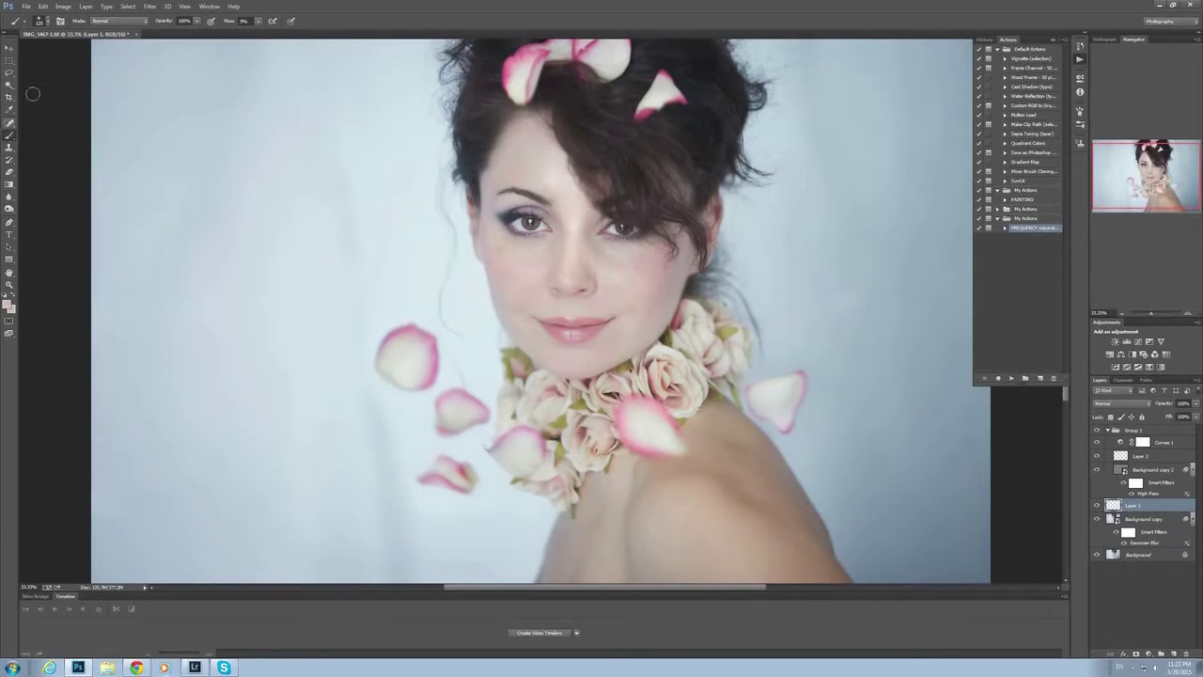
{"action": "left_click", "coordinate": [43, 21]}
{"action": "left_click", "coordinate": [47, 24]}
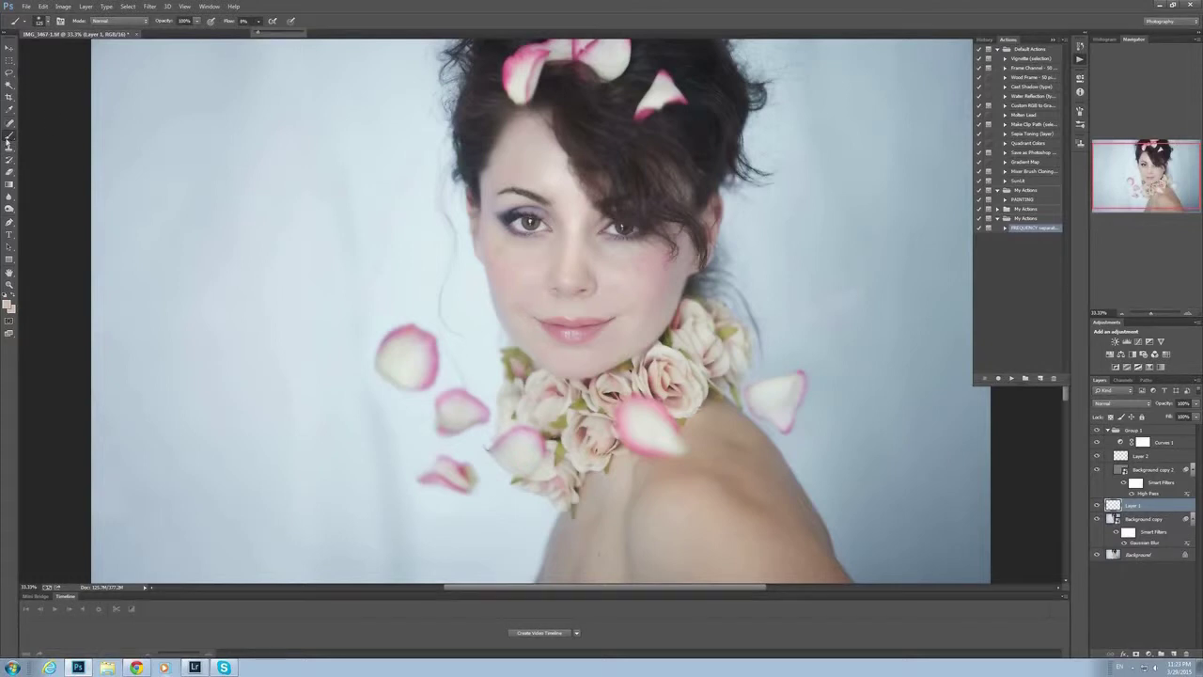
{"action": "left_click", "coordinate": [10, 109]}
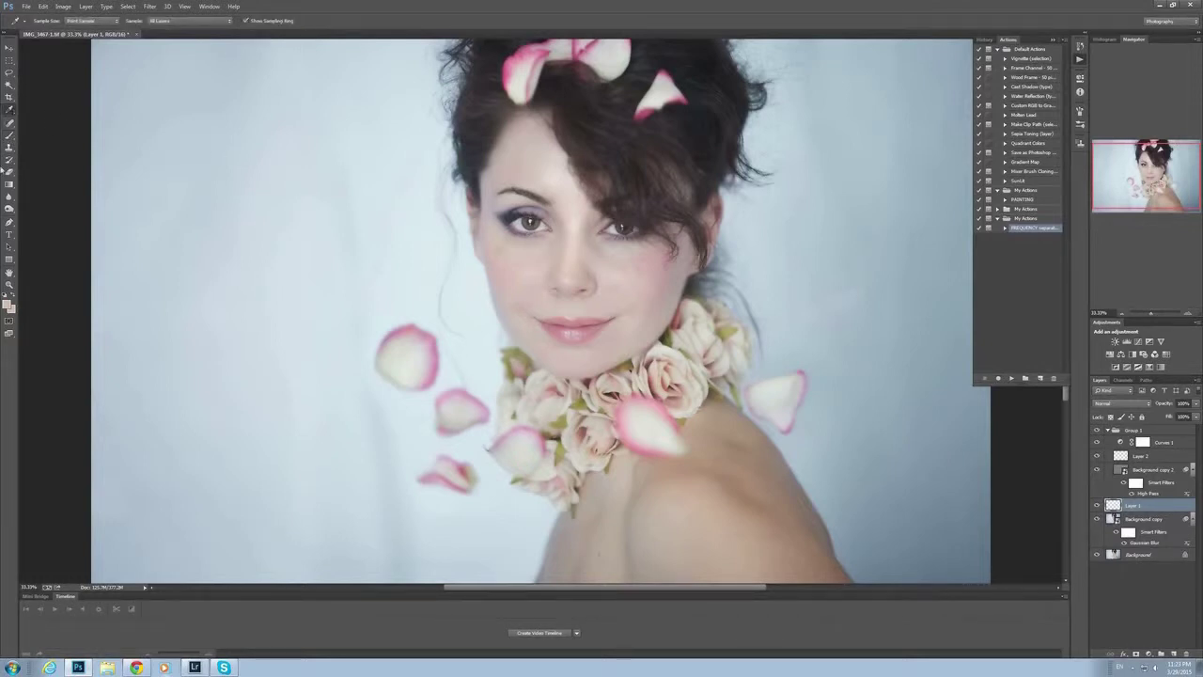
{"action": "left_click", "coordinate": [10, 135]}
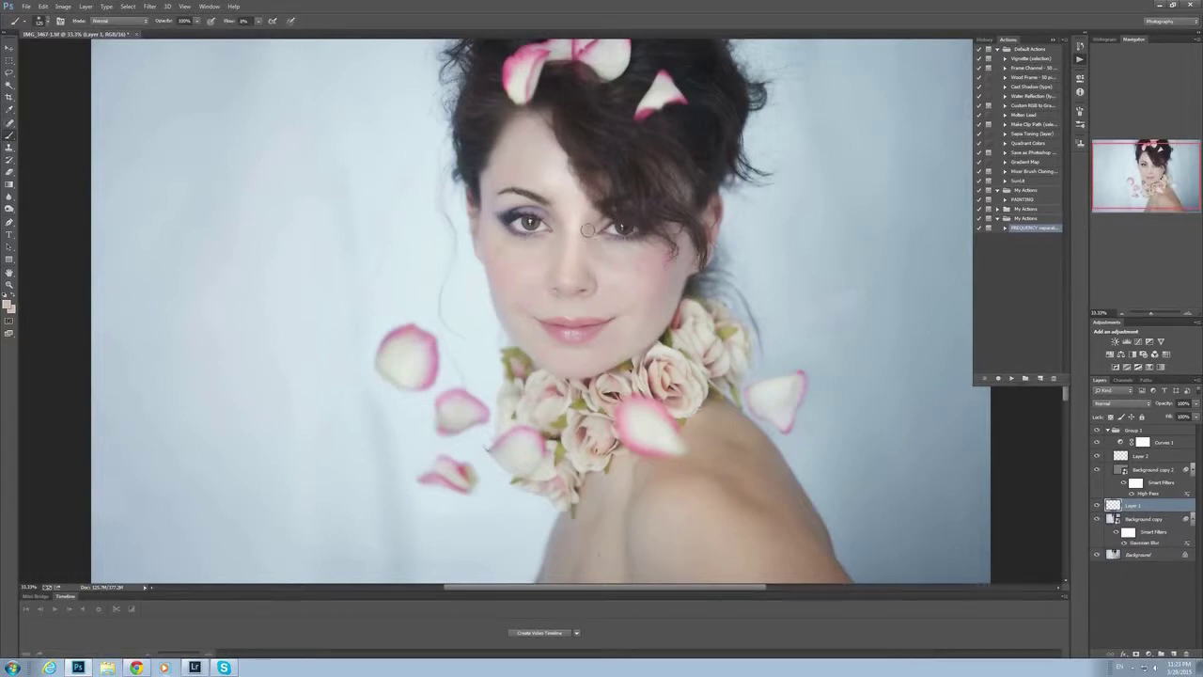
{"action": "left_click", "coordinate": [613, 276], "text": "alt"}
{"action": "left_click_drag", "start_coordinate": [611, 268], "coordinate": [621, 273]}
{"action": "left_click", "coordinate": [611, 268], "text": "alt"}
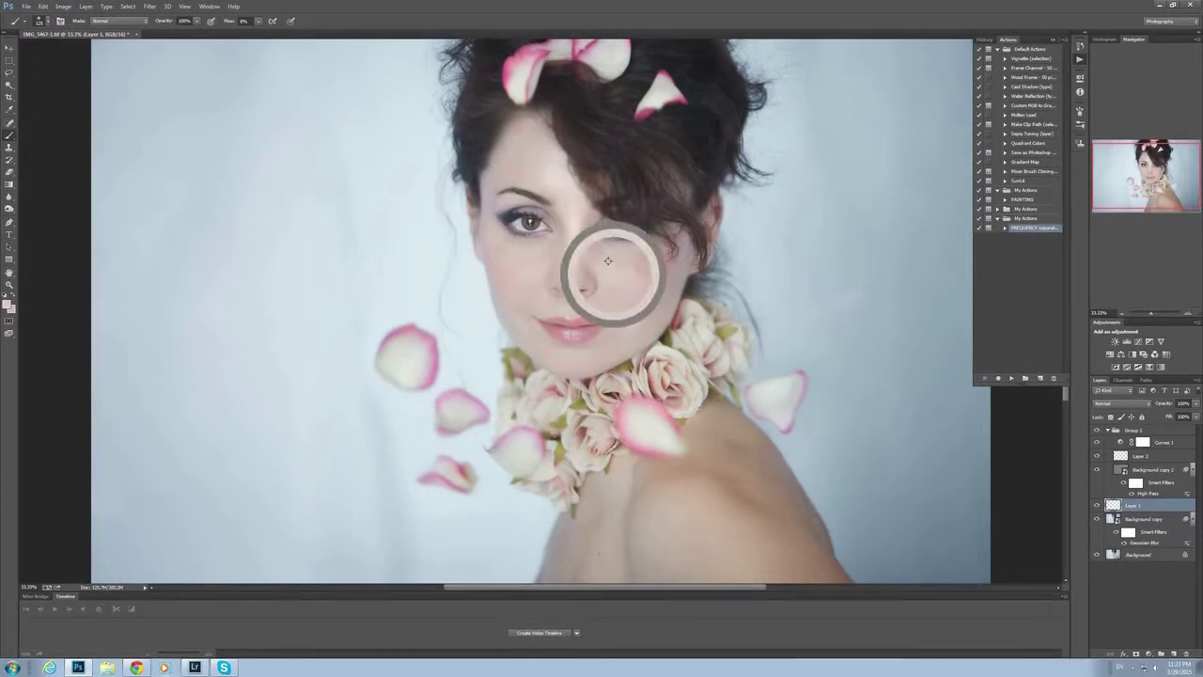
- Brush sampled skin tones over the opposite cheek and the skin below the outer corner of its eye
{"action": "left_click", "coordinate": [527, 271], "text": "alt"}
{"action": "mouse_move", "coordinate": [539, 264]}
{"action": "left_mouse_down"}
{"action": "mouse_move", "coordinate": [512, 259]}
{"action": "mouse_move", "coordinate": [547, 260]}
{"action": "mouse_move", "coordinate": [532, 266]}
{"action": "left_mouse_up"}
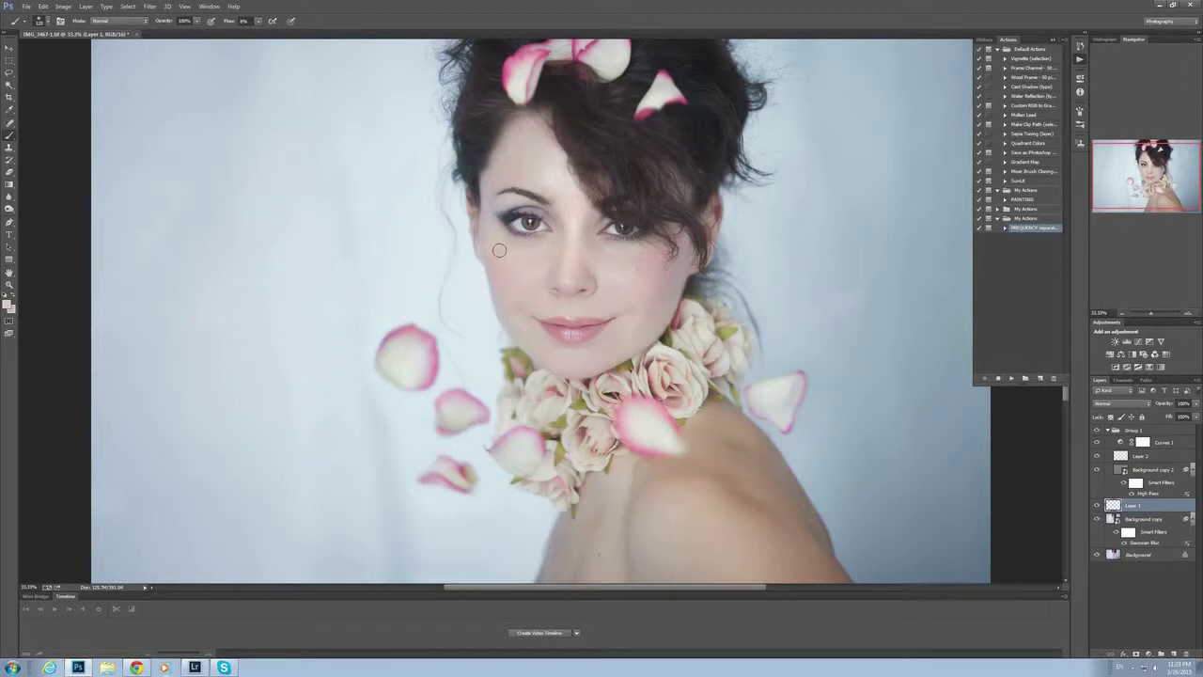
{"action": "left_click", "coordinate": [509, 258], "text": "alt"}
{"action": "left_click", "coordinate": [488, 242], "text": "alt"}
- Brush sampled skin tones over the dark areas directly beneath both eyes
{"action": "key", "text": "ctrl+plus"}
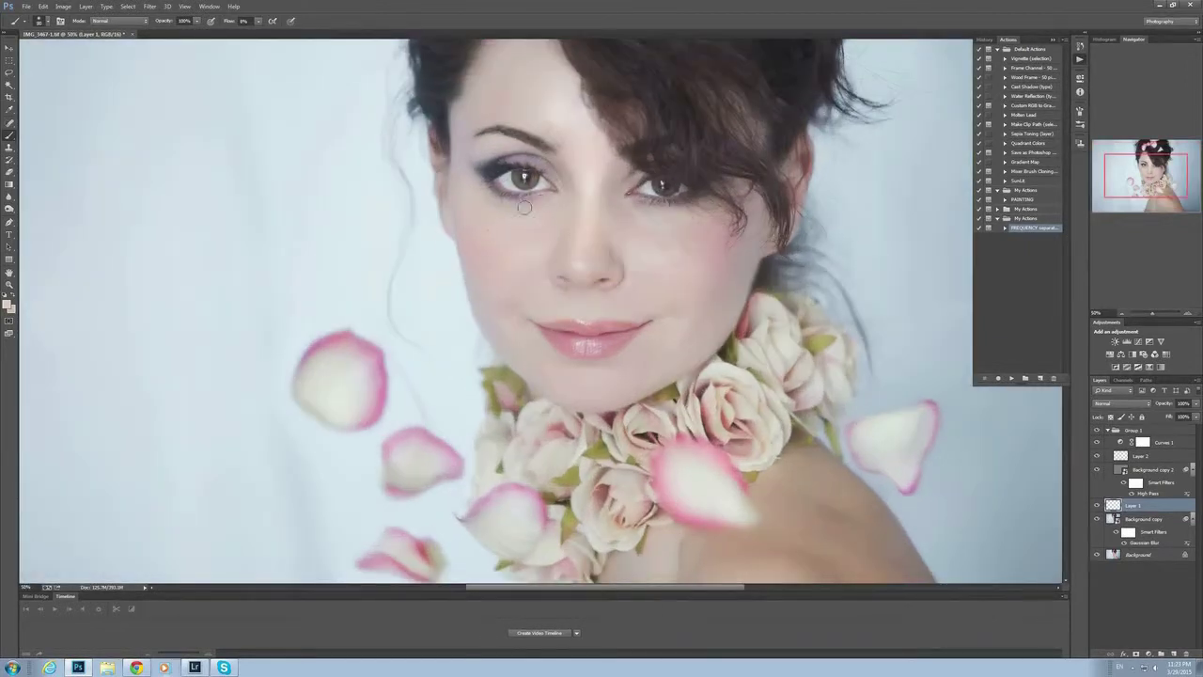
{"action": "left_click", "coordinate": [527, 199], "text": "alt"}
{"action": "left_click", "coordinate": [536, 215], "text": "alt"}
{"action": "left_click", "coordinate": [646, 201], "text": "alt"}
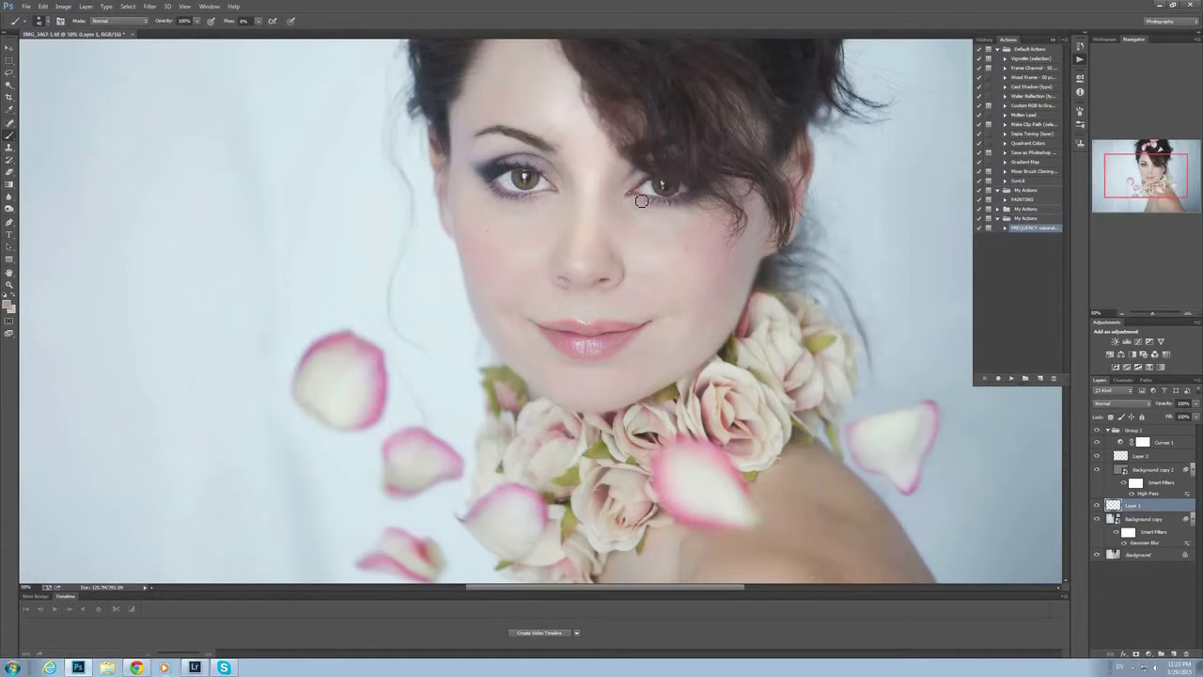
- Enlarge the brush and even out both cheeks with nearby sampled skin tones
{"action": "key", "text": "ctrl+minus"}
{"action": "key", "text": "bracketright"}
{"action": "key", "text": "bracketright"}
{"action": "key", "text": "bracketright"}
{"action": "key", "text": "bracketright"}
{"action": "key", "text": "bracketright"}
{"action": "key", "text": "bracketright"}
{"action": "key", "text": "bracketright"}
{"action": "left_click", "coordinate": [609, 279], "text": "alt"}
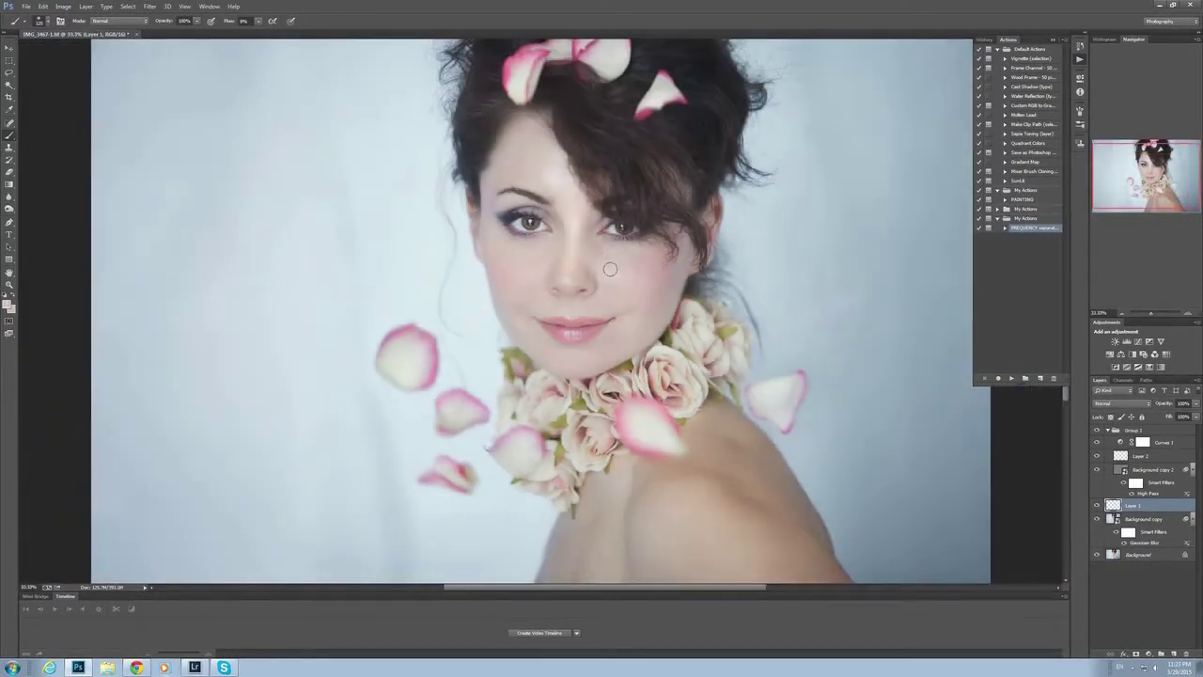
{"action": "left_click", "coordinate": [617, 267], "text": "alt"}
{"action": "left_click", "coordinate": [535, 261], "text": "alt"}
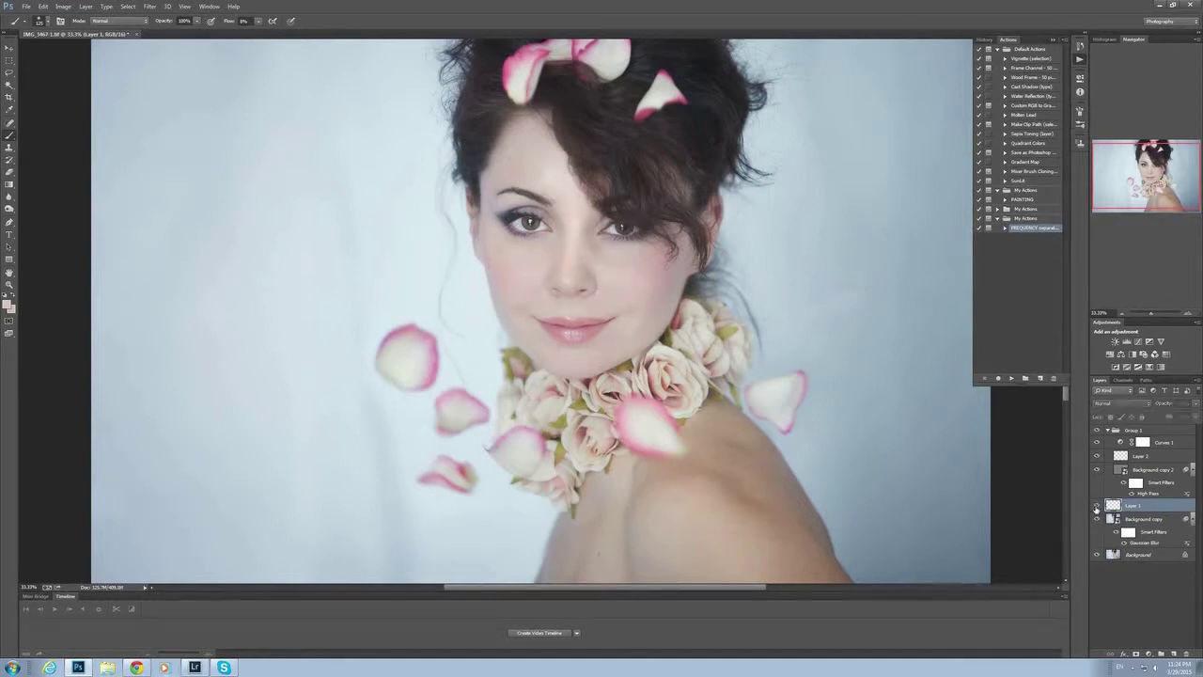
- Add a new layer above Layer 1 and set the foreground colour to pale violet: hue 260°, saturation 9%, brightness 78%
{"action": "left_click", "coordinate": [1173, 650]}
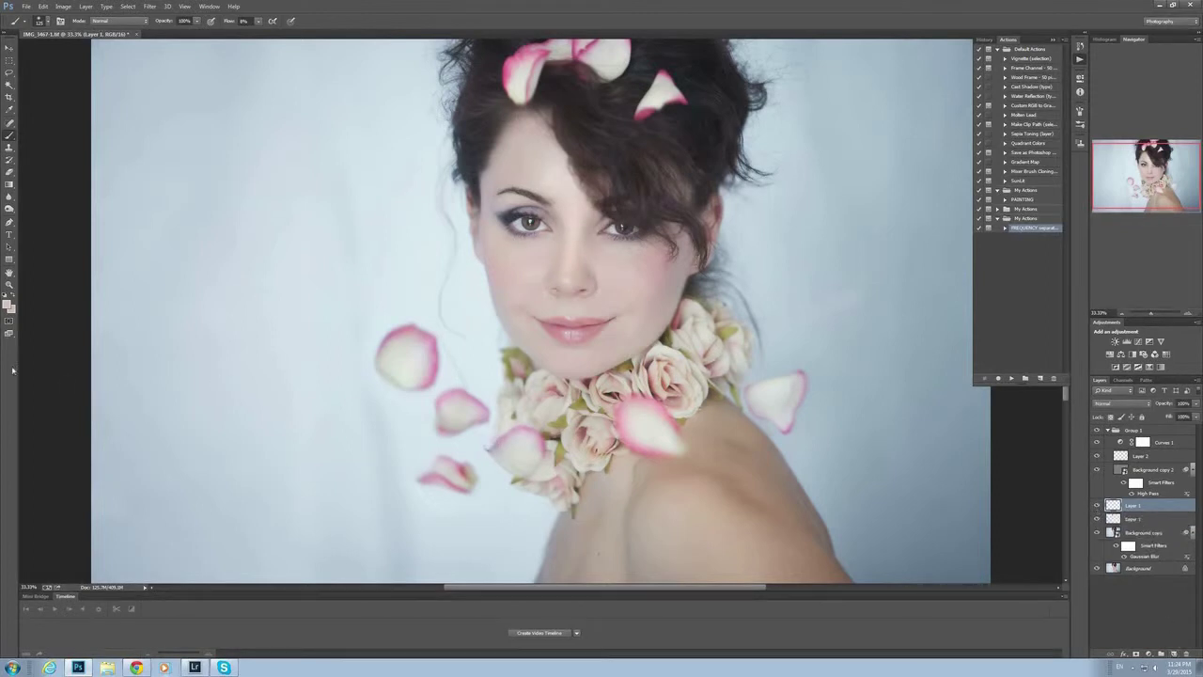
{"action": "left_click", "coordinate": [7, 302]}
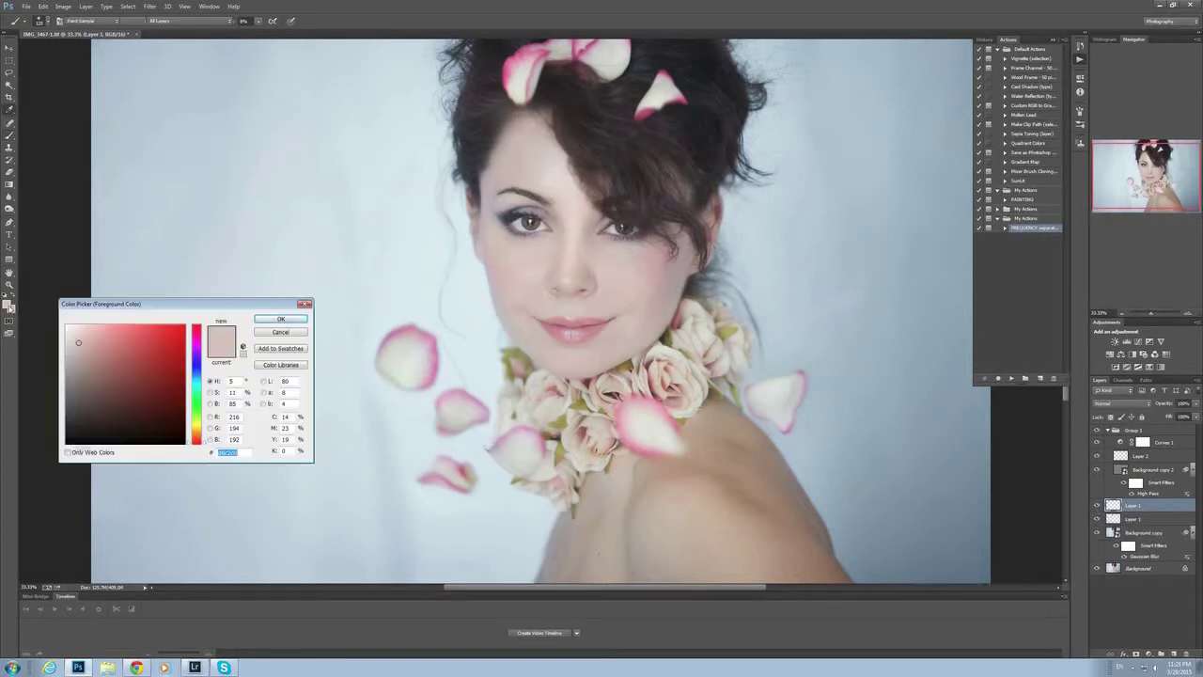
{"action": "left_click", "coordinate": [72, 348]}
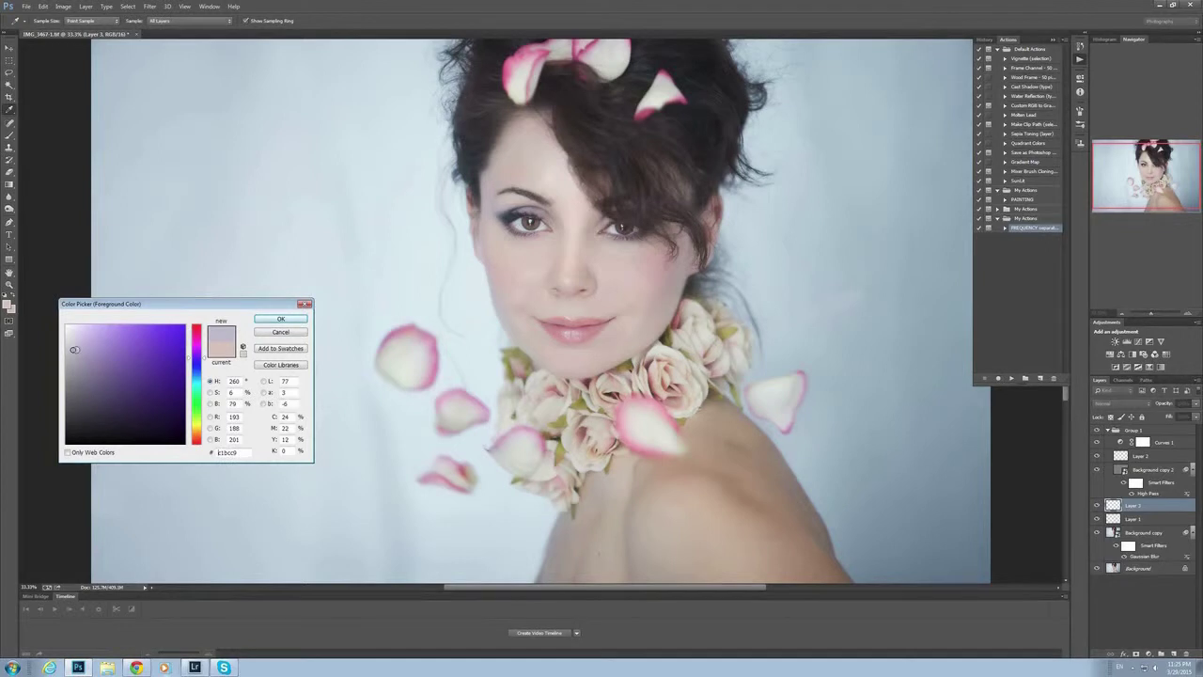
{"action": "left_click", "coordinate": [259, 319]}
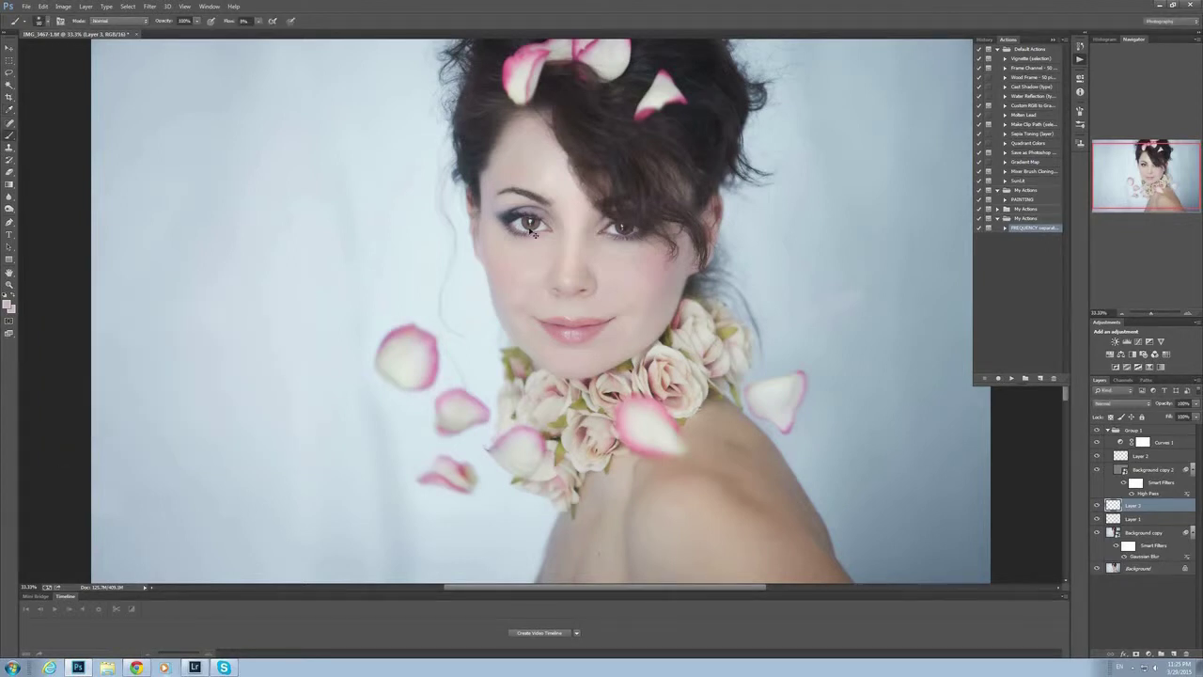
- Paint the pale violet over the irises of both eyes to lighten them
{"action": "scroll", "coordinate": [532, 231], "scroll_direction": "up", "scroll_amount": 2}
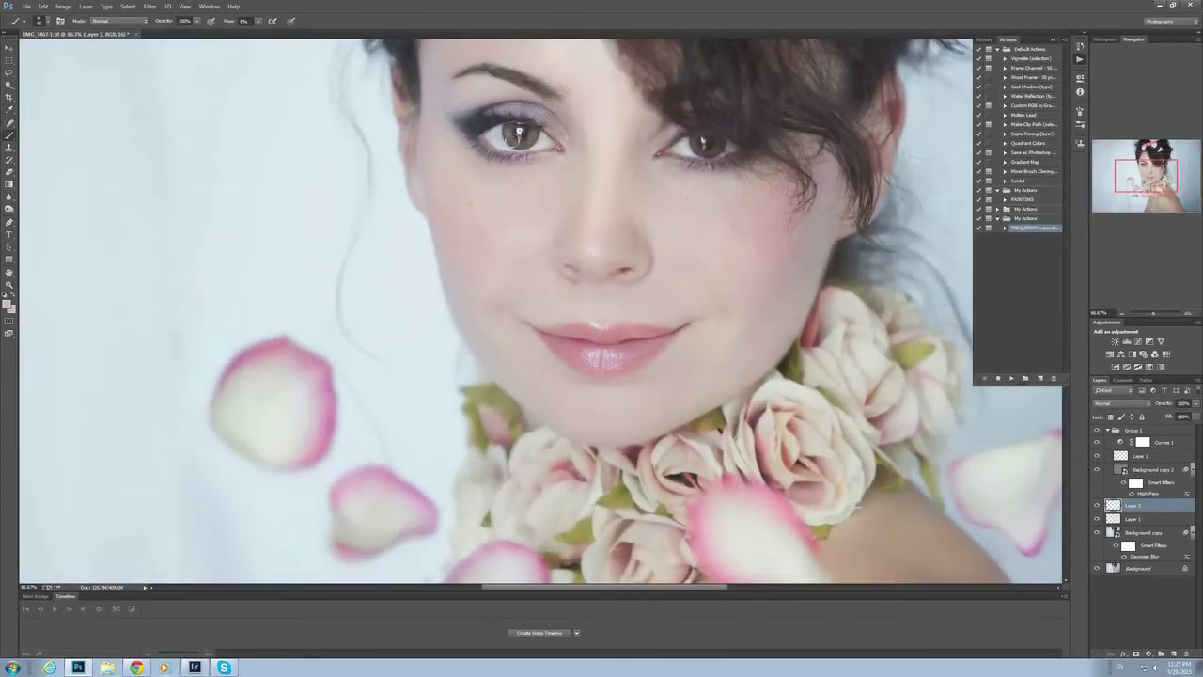
{"action": "mouse_move", "coordinate": [512, 138]}
{"action": "left_mouse_down"}
{"action": "mouse_move", "coordinate": [534, 133]}
{"action": "mouse_move", "coordinate": [512, 133]}
{"action": "mouse_move", "coordinate": [532, 133]}
{"action": "mouse_move", "coordinate": [526, 144]}
{"action": "left_mouse_up"}
{"action": "left_click_drag", "start_coordinate": [695, 140], "coordinate": [716, 153]}
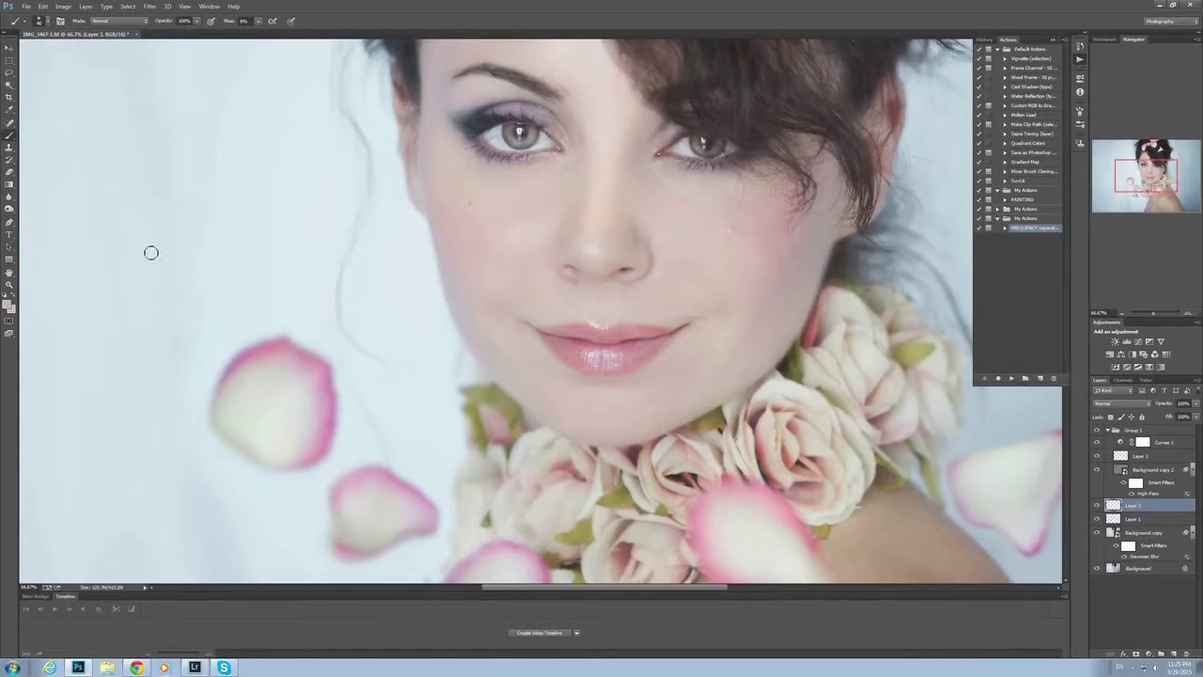
{"action": "key", "text": "ctrl+minus"}
{"action": "key", "text": "ctrl+minus"}
{"action": "key", "text": "ctrl+plus"}
- Set the foreground colour to a darker, greyish violet of the same hue
{"action": "left_click", "coordinate": [6, 305]}
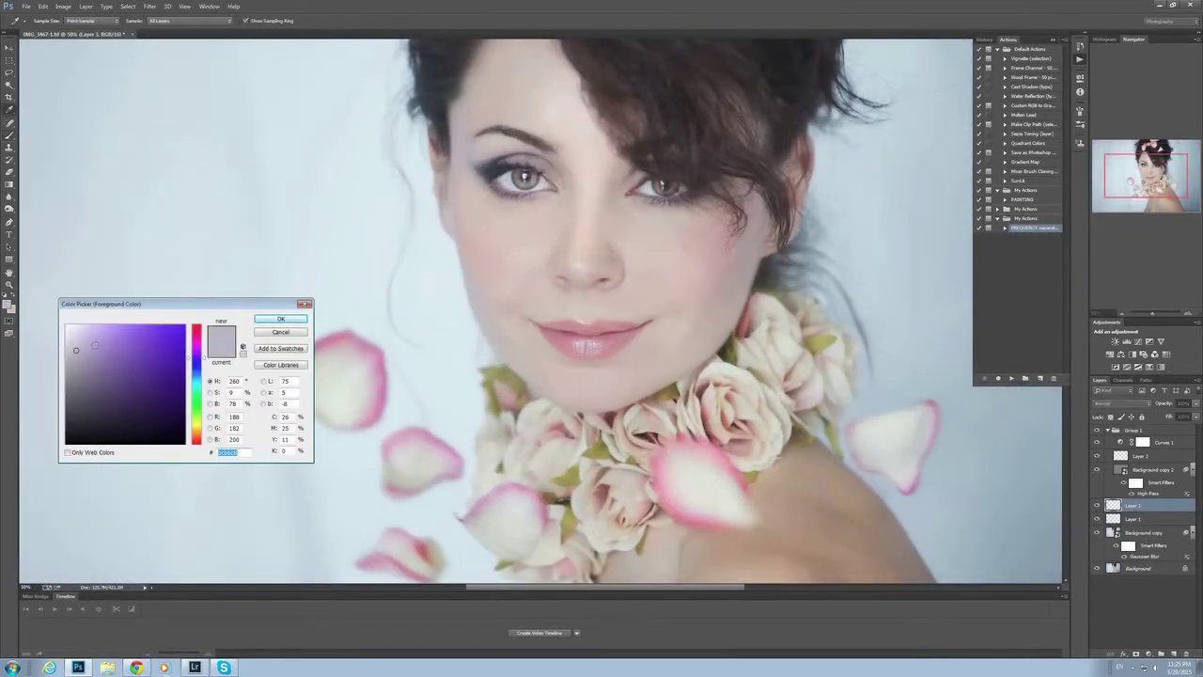
{"action": "left_click", "coordinate": [78, 375]}
{"action": "left_click", "coordinate": [264, 322]}
{"action": "key", "text": "ctrl+plus"}
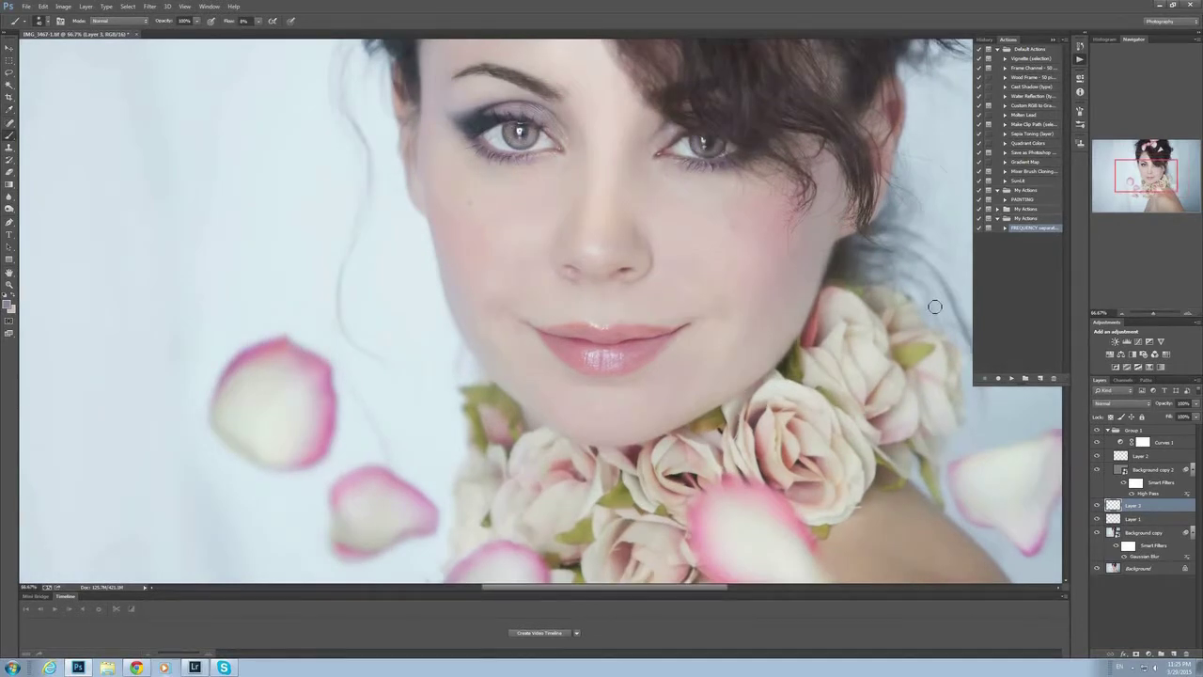
{"action": "key", "text": "ctrl+minus"}
{"action": "key", "text": "ctrl+minus"}
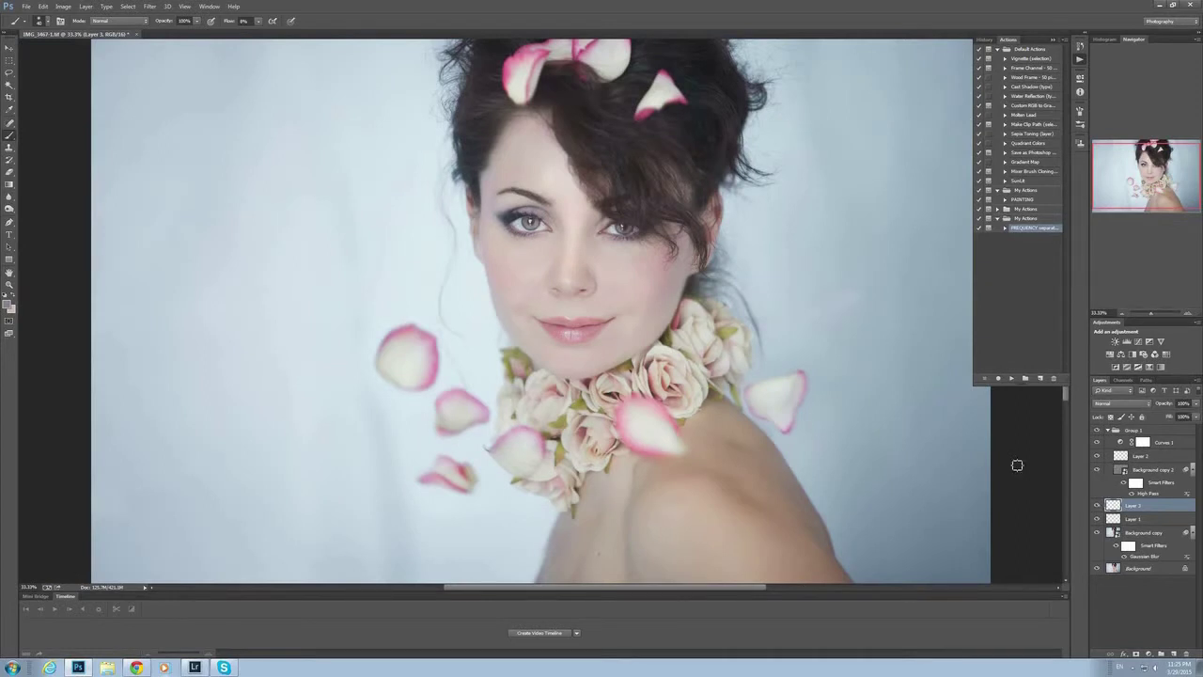
- Paint dark eyeshadow on the upper eyelids of both eyes, and compare the portrait with the makeup layer hidden and shown
{"action": "key", "text": "ctrl+plus"}
{"action": "key", "text": "ctrl+plus"}
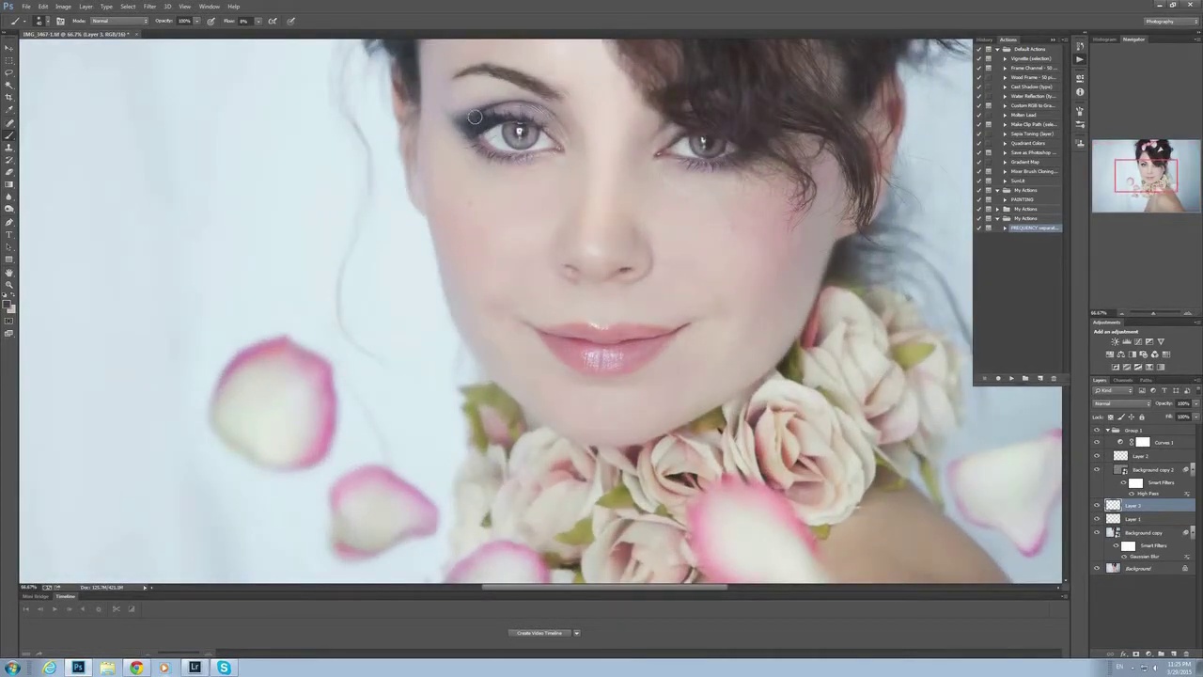
{"action": "left_click_drag", "start_coordinate": [451, 101], "coordinate": [470, 104]}
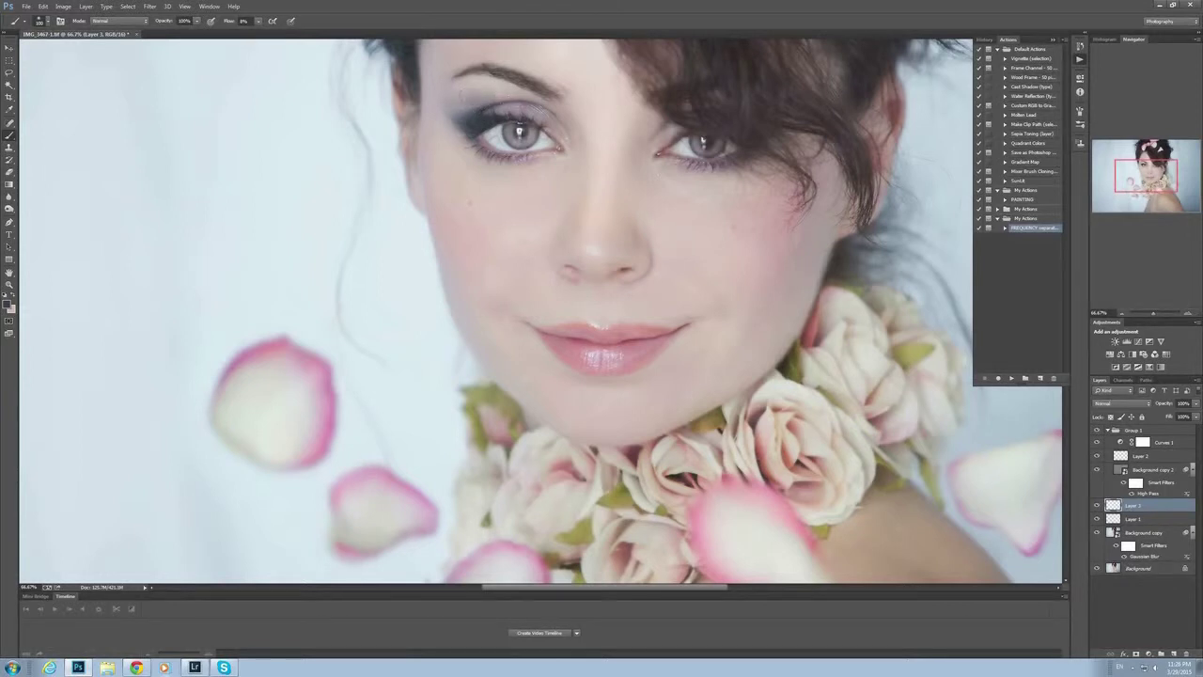
{"action": "mouse_move", "coordinate": [474, 100]}
{"action": "left_mouse_down"}
{"action": "mouse_move", "coordinate": [543, 117]}
{"action": "mouse_move", "coordinate": [551, 133]}
{"action": "mouse_move", "coordinate": [529, 118]}
{"action": "mouse_move", "coordinate": [473, 127]}
{"action": "left_mouse_up"}
{"action": "left_click", "coordinate": [489, 121], "text": "alt"}
{"action": "left_click_drag", "start_coordinate": [671, 135], "coordinate": [679, 136]}
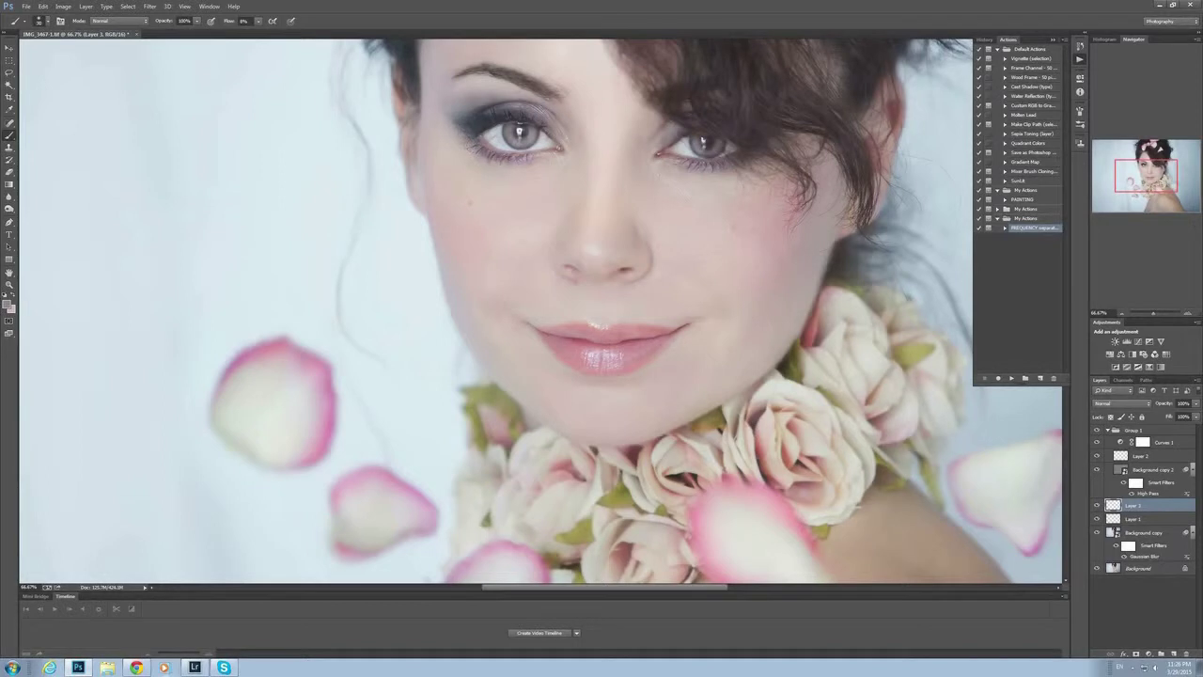
{"action": "key", "text": "ctrl+minus"}
{"action": "key", "text": "ctrl+minus"}
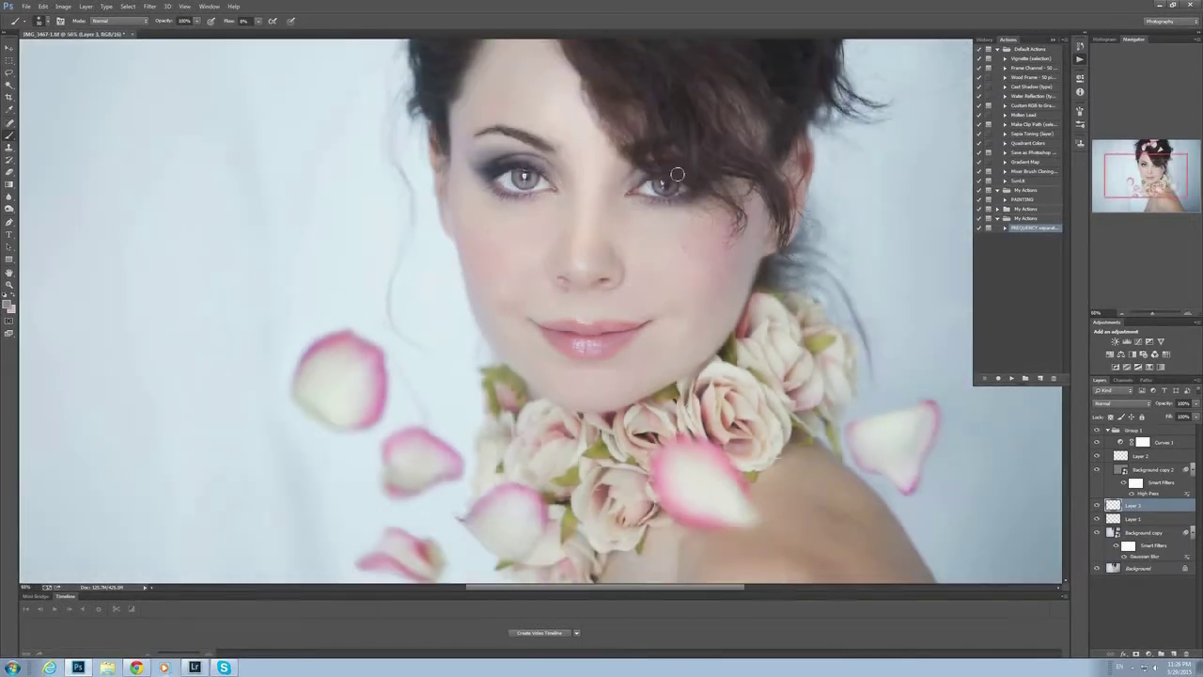
{"action": "left_click", "coordinate": [1096, 505]}
{"action": "left_click", "coordinate": [1095, 505]}
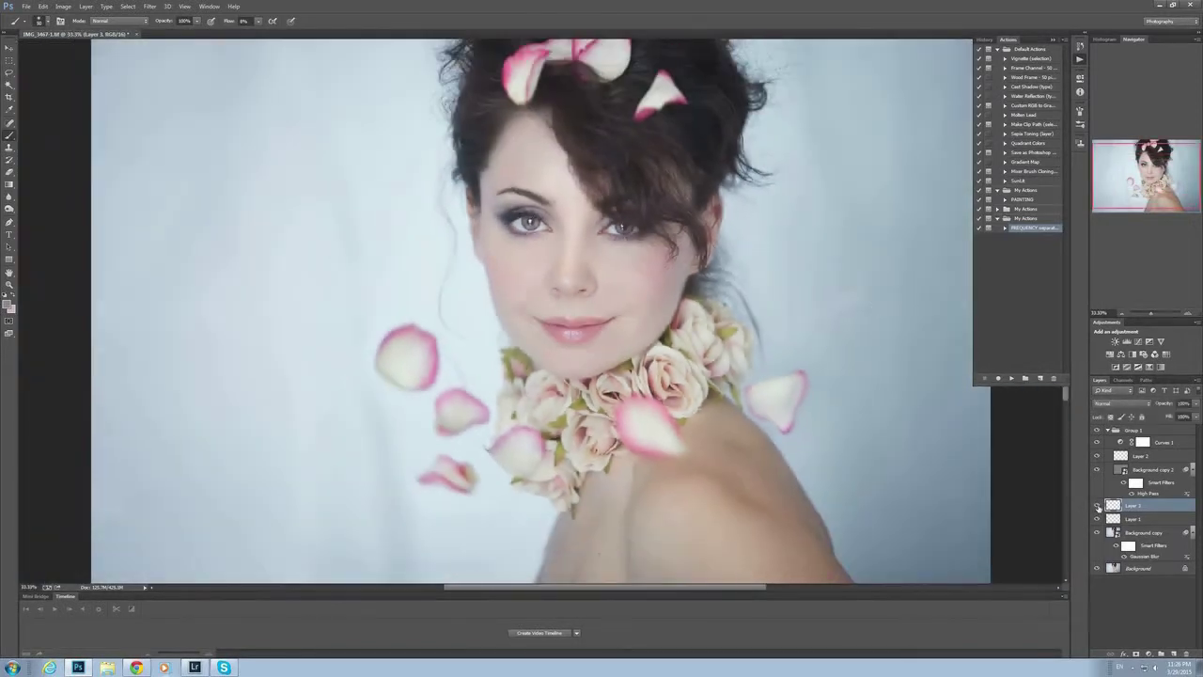
- Add another new layer and brush sampled lip colours over the upper lip to even its tone
{"action": "left_click", "coordinate": [1175, 654]}
{"action": "key", "text": "ctrl+plus"}
{"action": "key", "text": "ctrl+plus"}
{"action": "key", "text": "ctrl+plus"}
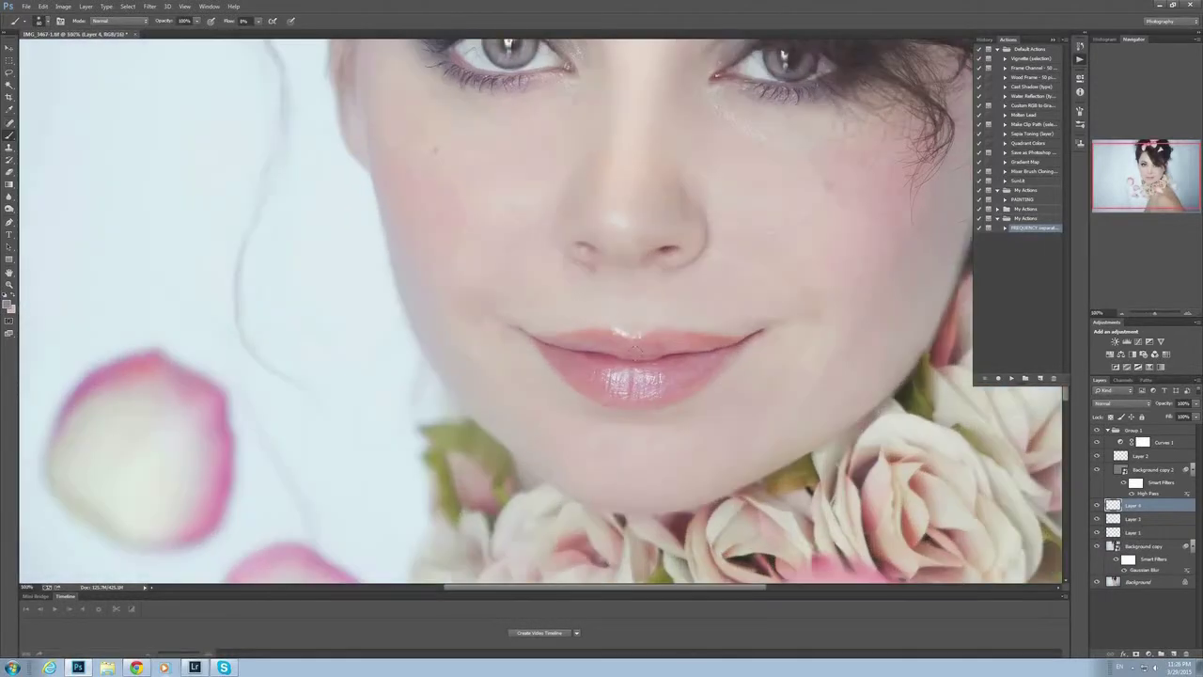
{"action": "left_click", "coordinate": [603, 347], "text": "alt"}
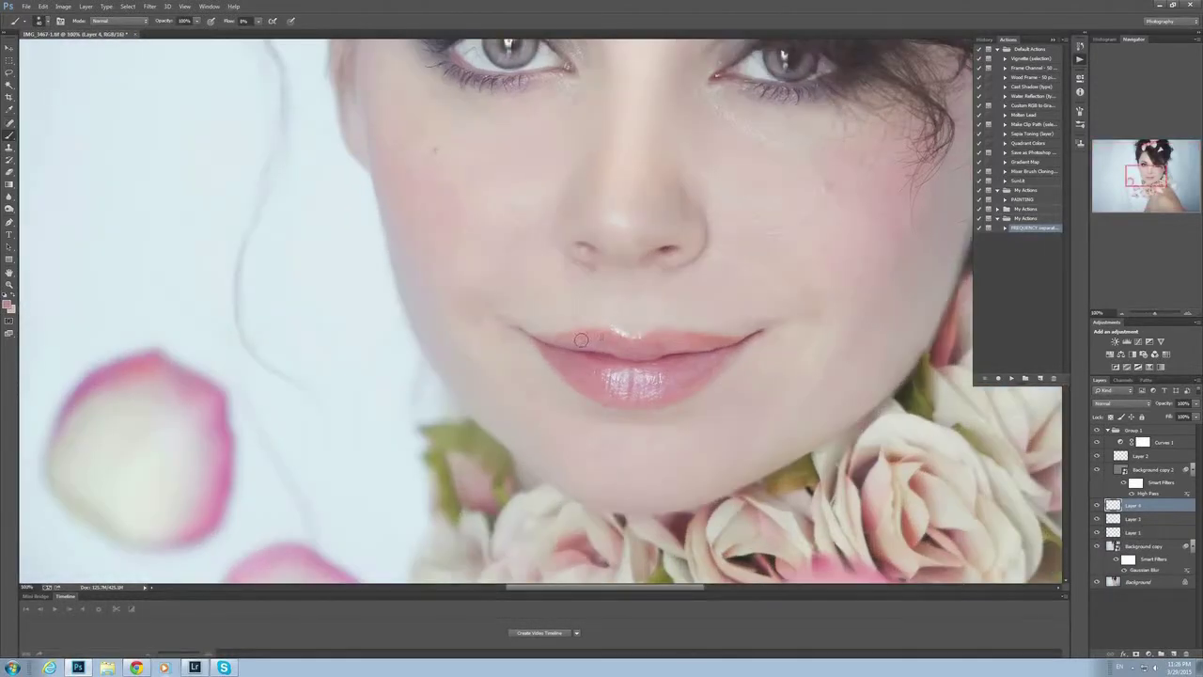
{"action": "left_click", "coordinate": [596, 336], "text": "alt"}
{"action": "left_click", "coordinate": [634, 347], "text": "alt"}
- Compare the portrait with Layer 4 hidden and shown at different magnifications
{"action": "key", "text": "ctrl+minus"}
{"action": "key", "text": "ctrl+minus"}
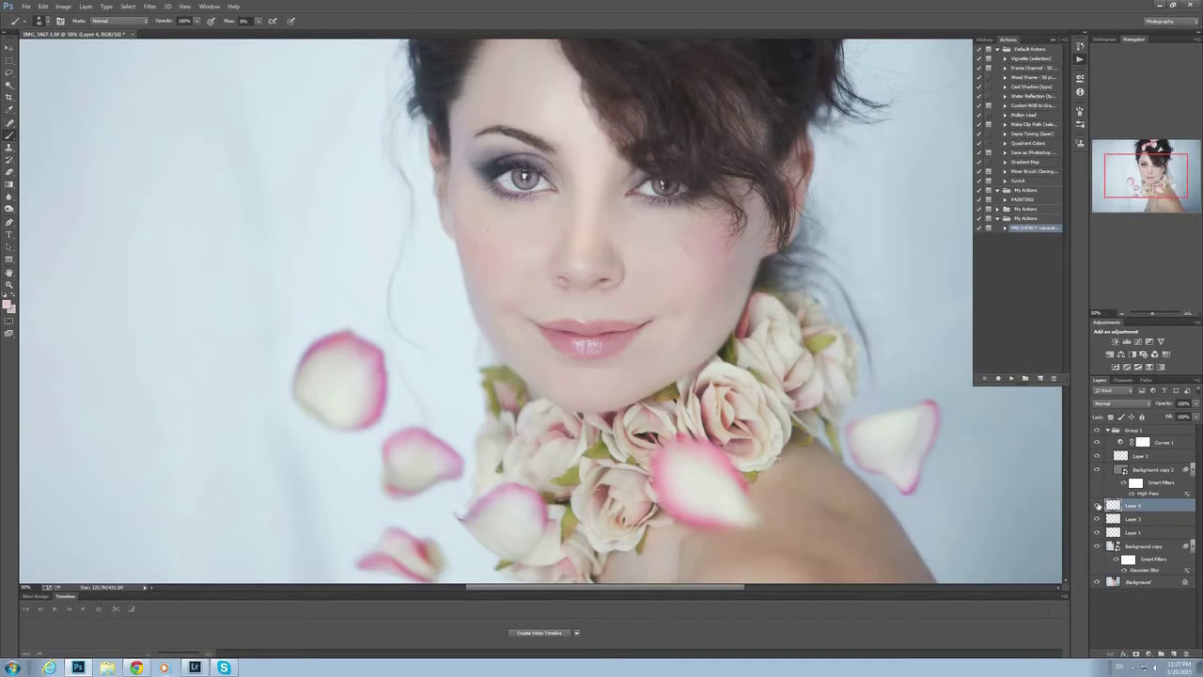
{"action": "key", "text": "ctrl+minus"}
{"action": "key", "text": "ctrl+plus"}
{"action": "left_click", "coordinate": [1096, 505]}
{"action": "key", "text": "ctrl+minus"}
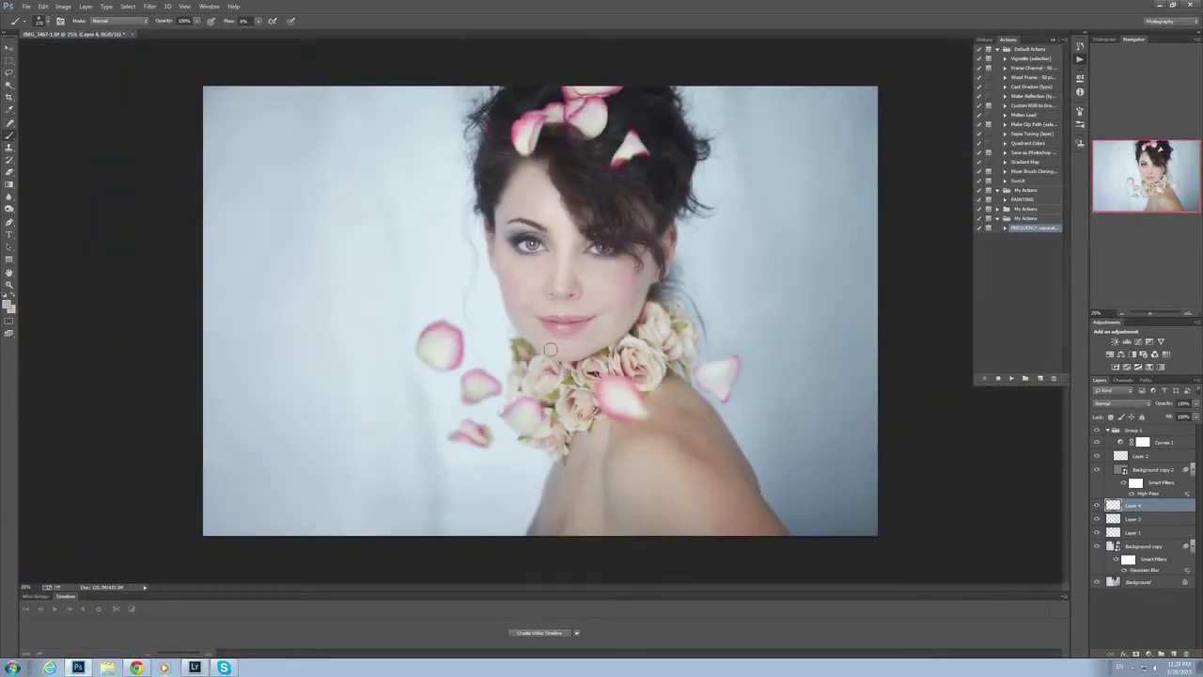
- Rasterize the high-pass layer Background copy 2 and duplicate it
{"action": "left_click", "coordinate": [1150, 520]}
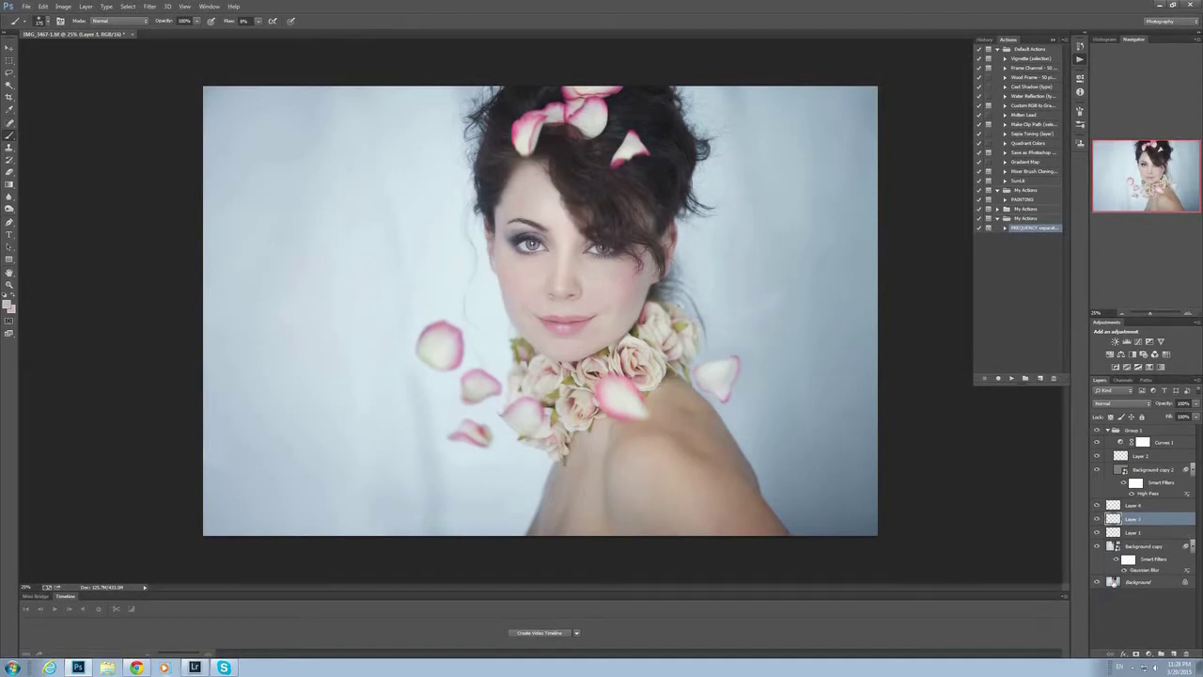
{"action": "right_click", "coordinate": [1143, 471]}
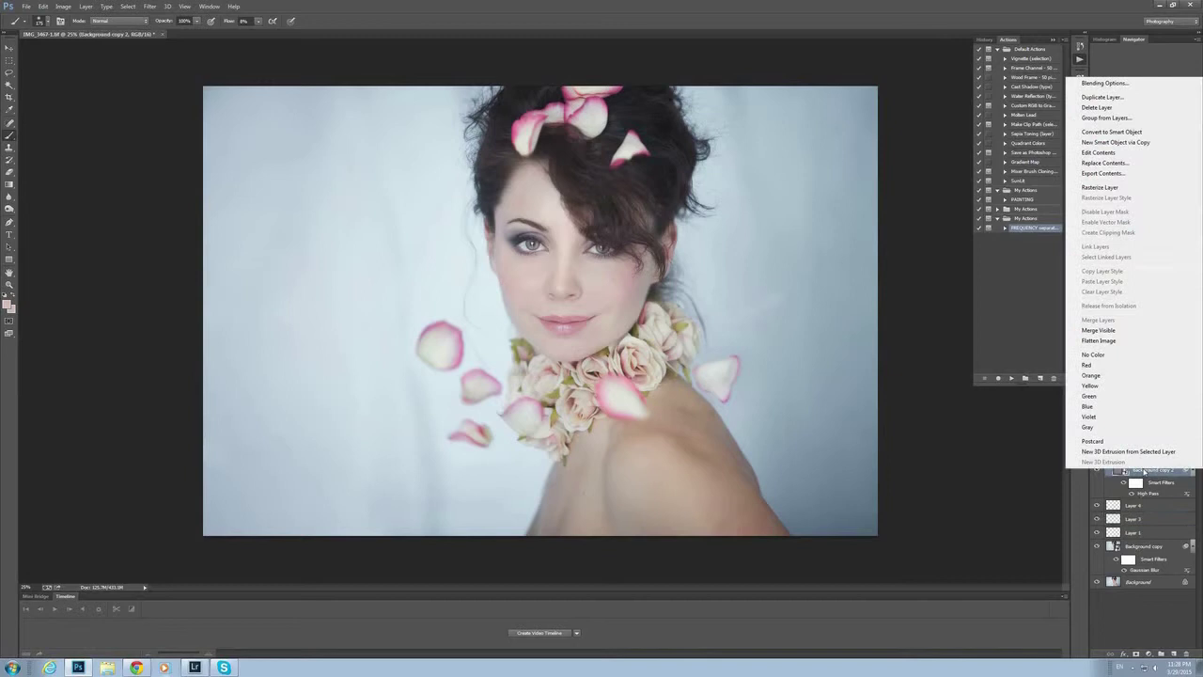
{"action": "left_click", "coordinate": [1101, 187]}
{"action": "key", "text": "ctrl+plus"}
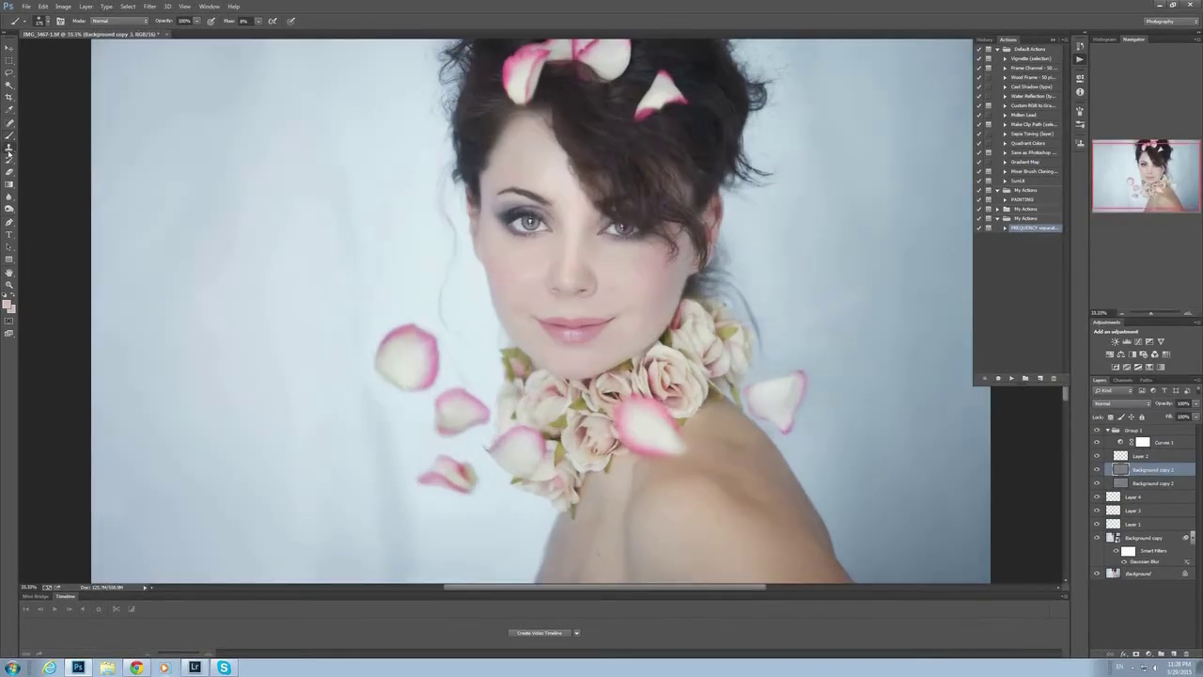
- Switch to the Clone Stamp, sampling the current layer, to repair skin texture on the duplicated high-pass layer
{"action": "left_click", "coordinate": [8, 150]}
{"action": "left_click", "coordinate": [47, 22]}
{"action": "left_click", "coordinate": [47, 21]}
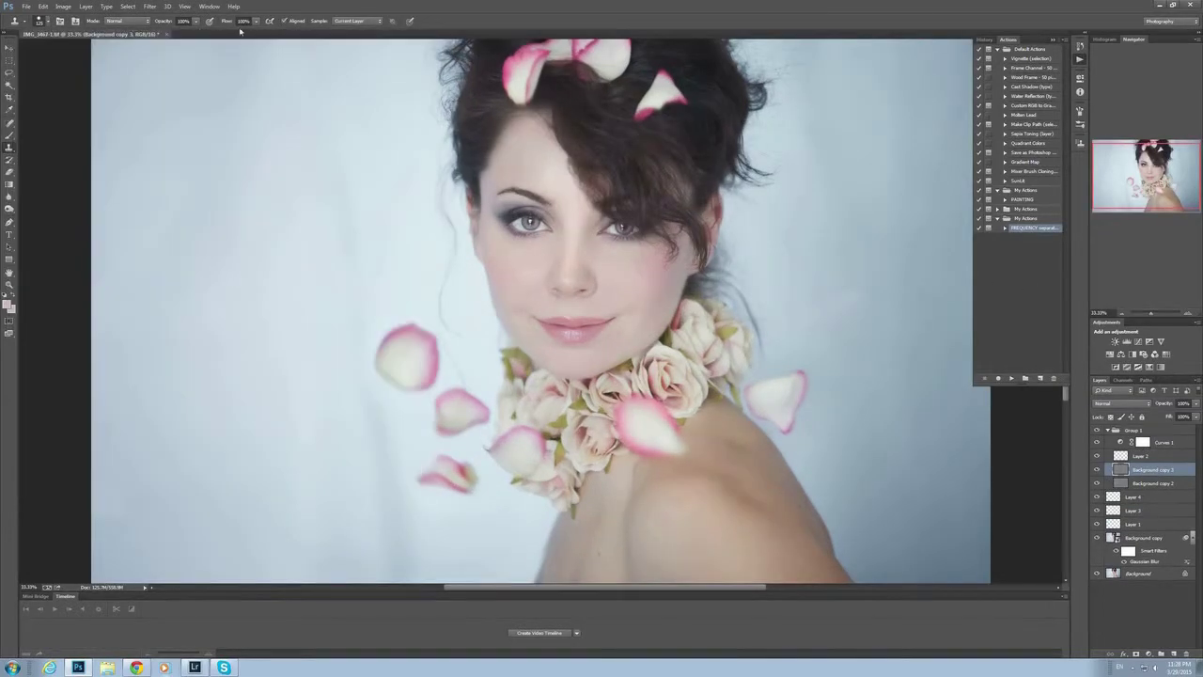
{"action": "key", "text": "ctrl+plus"}
{"action": "key", "text": "ctrl+plus"}
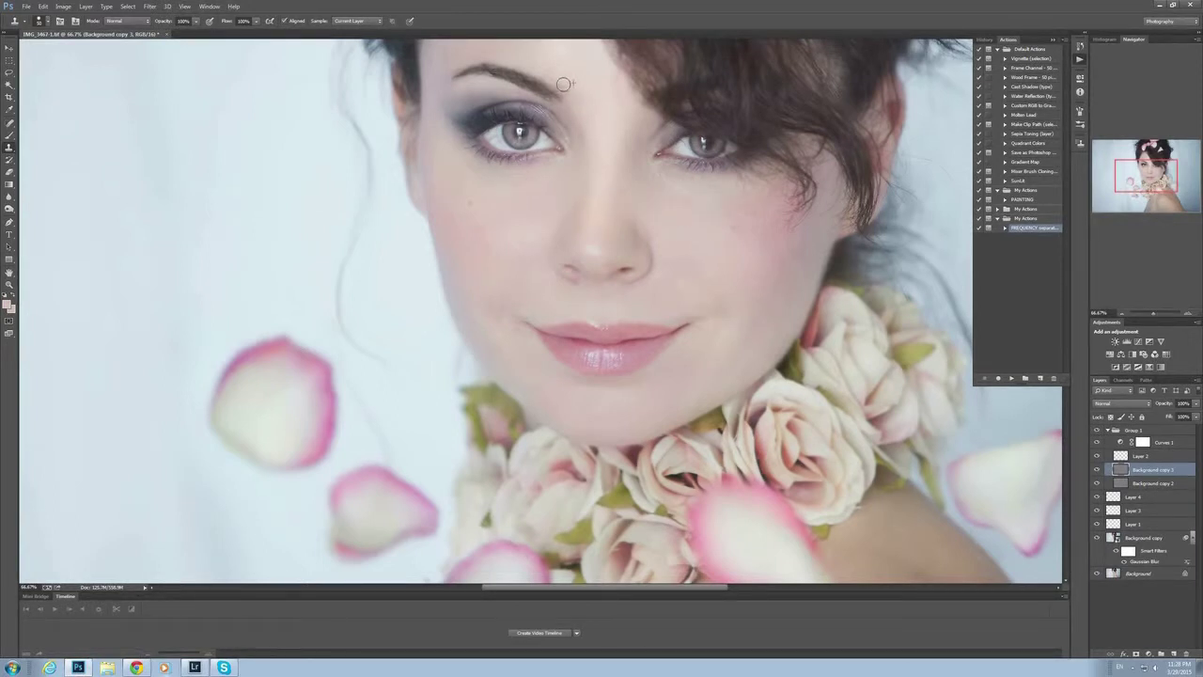
- Compare the portrait with the duplicated high-pass layer hidden and shown at different magnifications
{"action": "left_click", "coordinate": [1165, 497]}
{"action": "key", "text": "b"}
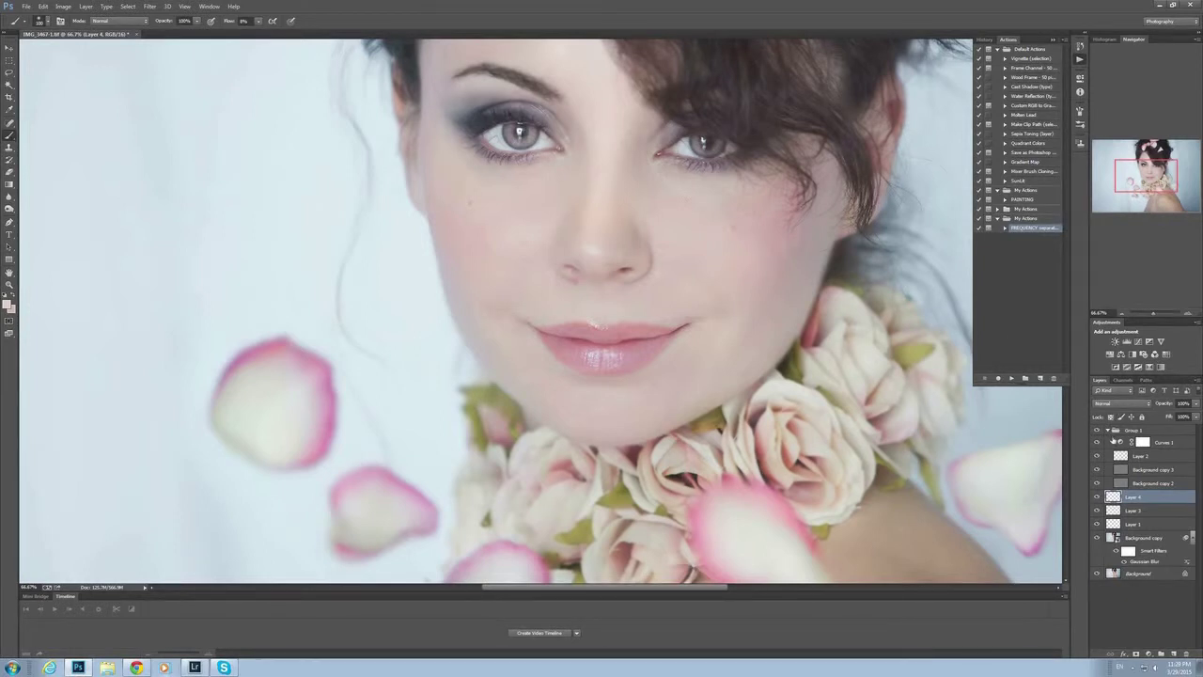
{"action": "key", "text": "ctrl+minus"}
{"action": "left_click", "coordinate": [1137, 469]}
{"action": "key", "text": "ctrl+minus"}
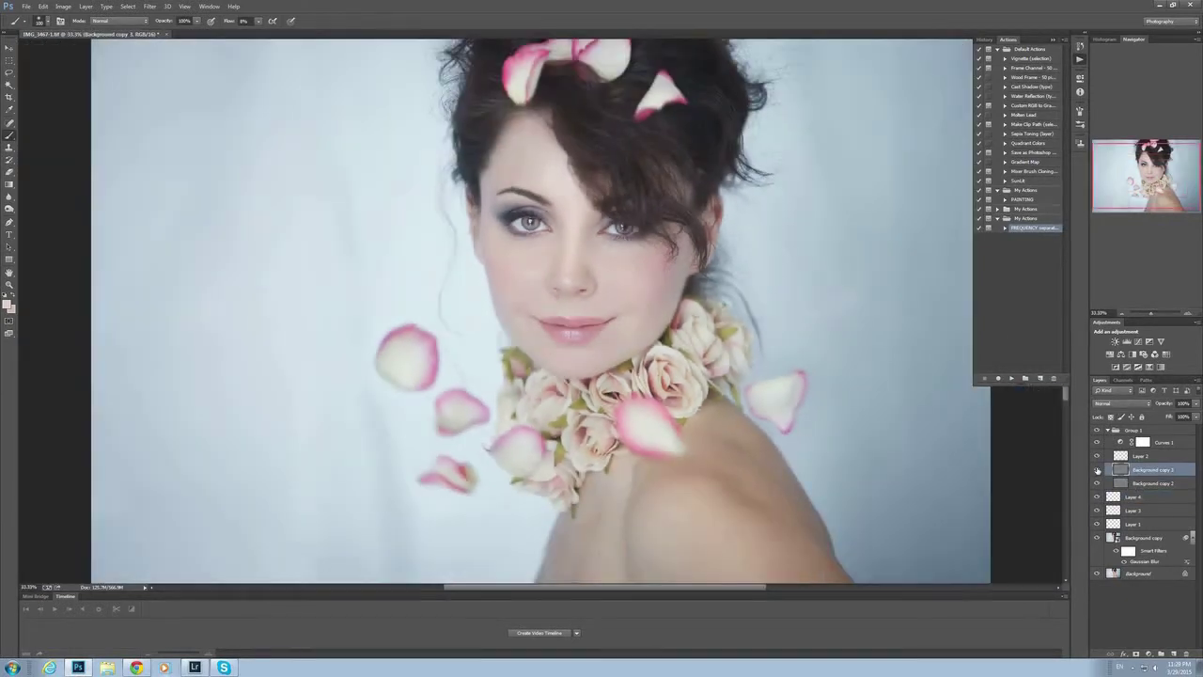
{"action": "key", "text": "ctrl+1"}
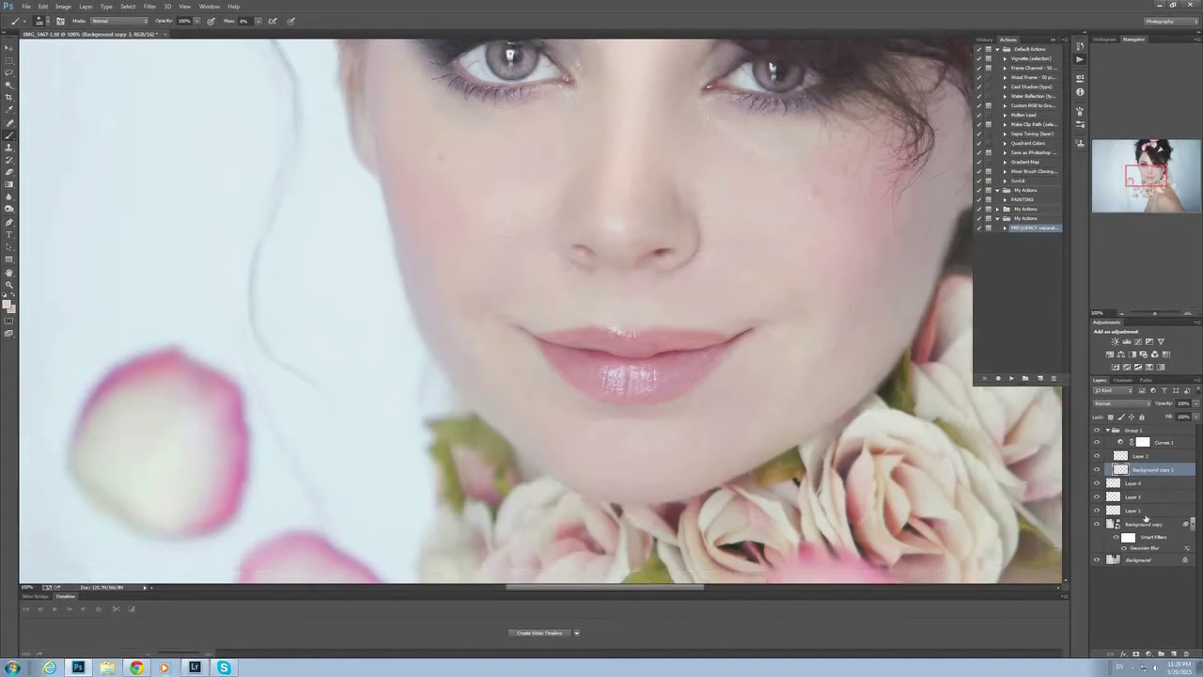
- Rasterize the Gaussian-blurred layer Background copy and duplicate it
{"action": "right_click", "coordinate": [1141, 523]}
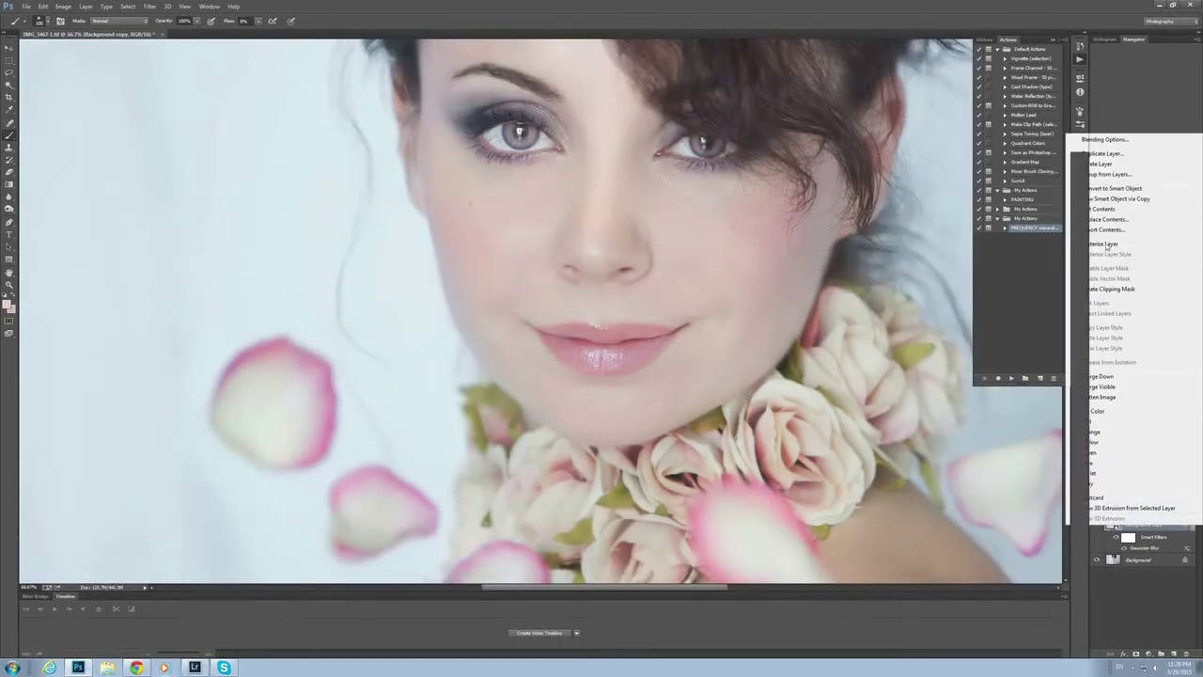
{"action": "key", "text": "Escape"}
{"action": "key", "text": "ctrl+j"}
- Lasso and feather the cheek below the partly hair-covered eye, soften it with a Gaussian Blur of about 18 pixels, and deselect
{"action": "left_click", "coordinate": [9, 73]}
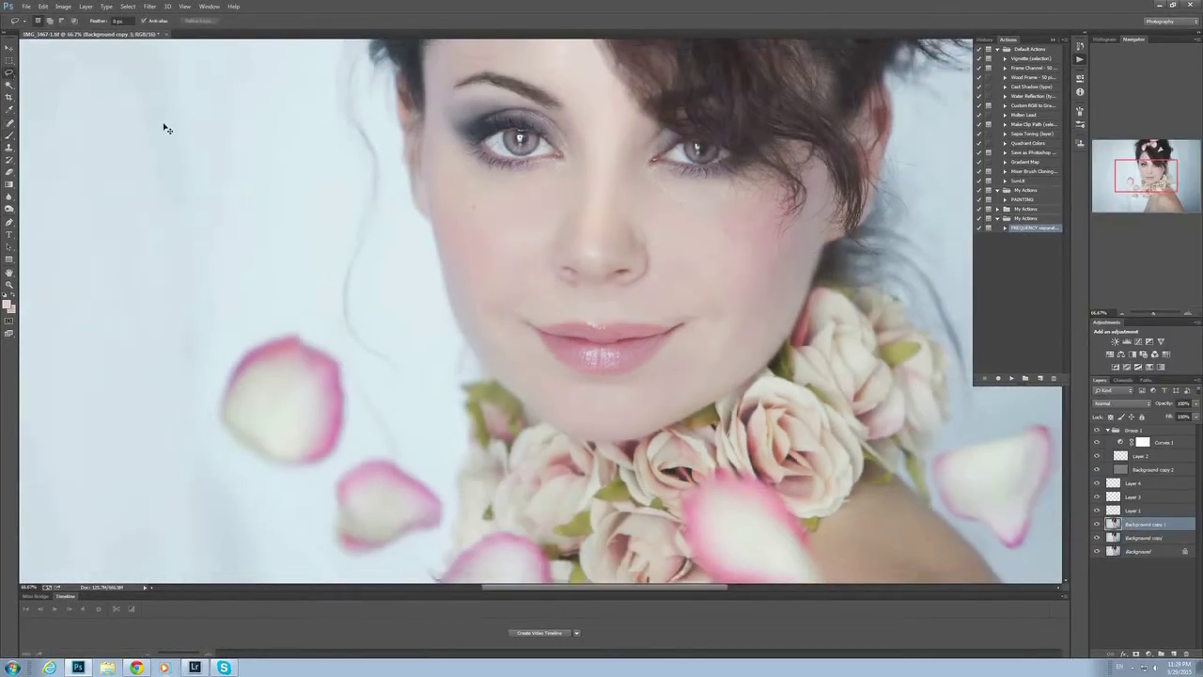
{"action": "key", "text": "ctrl+minus"}
{"action": "mouse_move", "coordinate": [623, 220]}
{"action": "left_mouse_down"}
{"action": "mouse_move", "coordinate": [625, 258]}
{"action": "mouse_move", "coordinate": [660, 292]}
{"action": "left_mouse_up"}
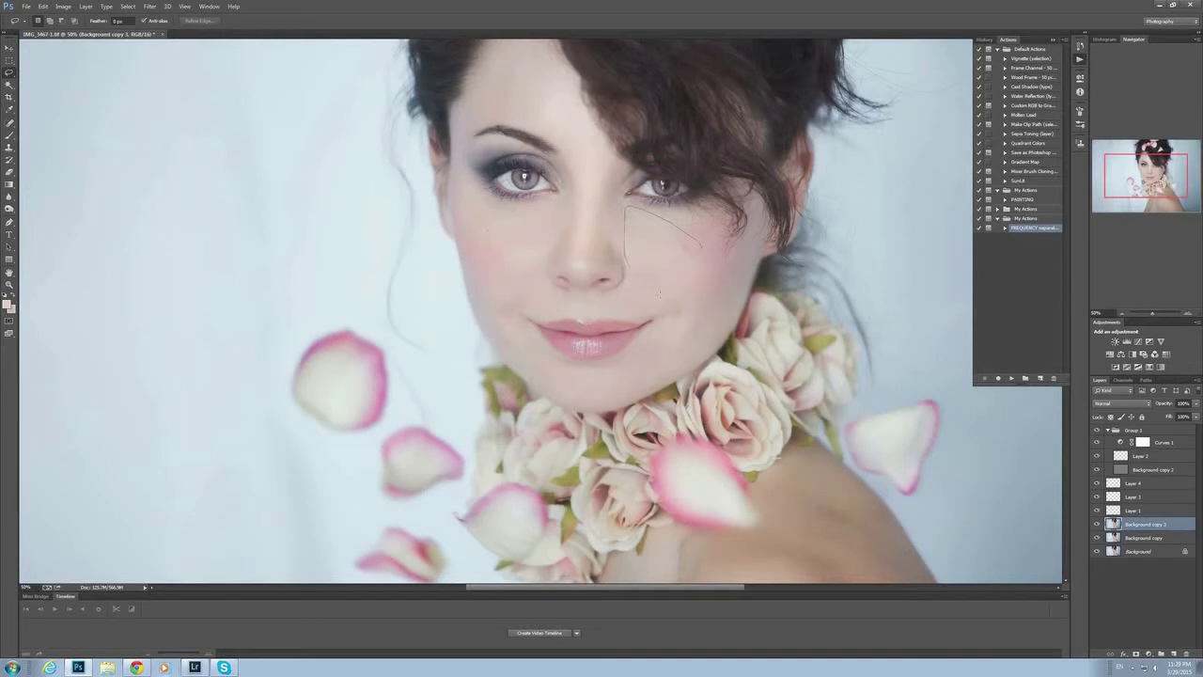
{"action": "right_click", "coordinate": [668, 246]}
{"action": "left_click", "coordinate": [704, 273]}
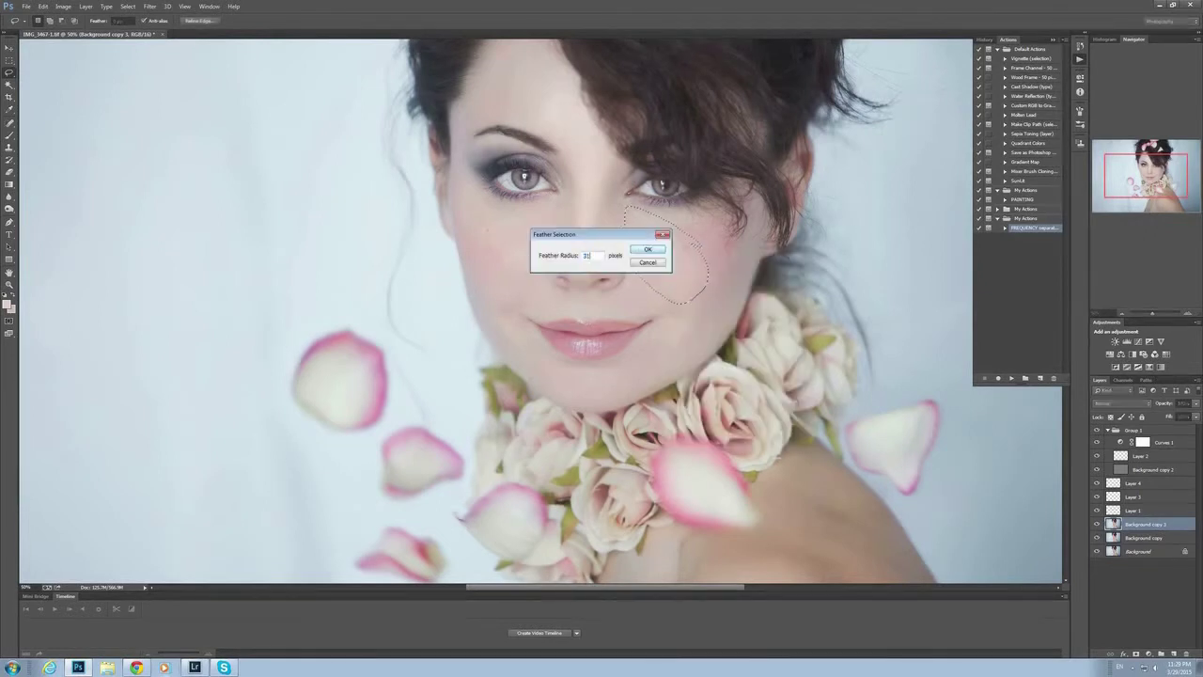
{"action": "left_click", "coordinate": [636, 246]}
{"action": "left_click", "coordinate": [149, 7]}
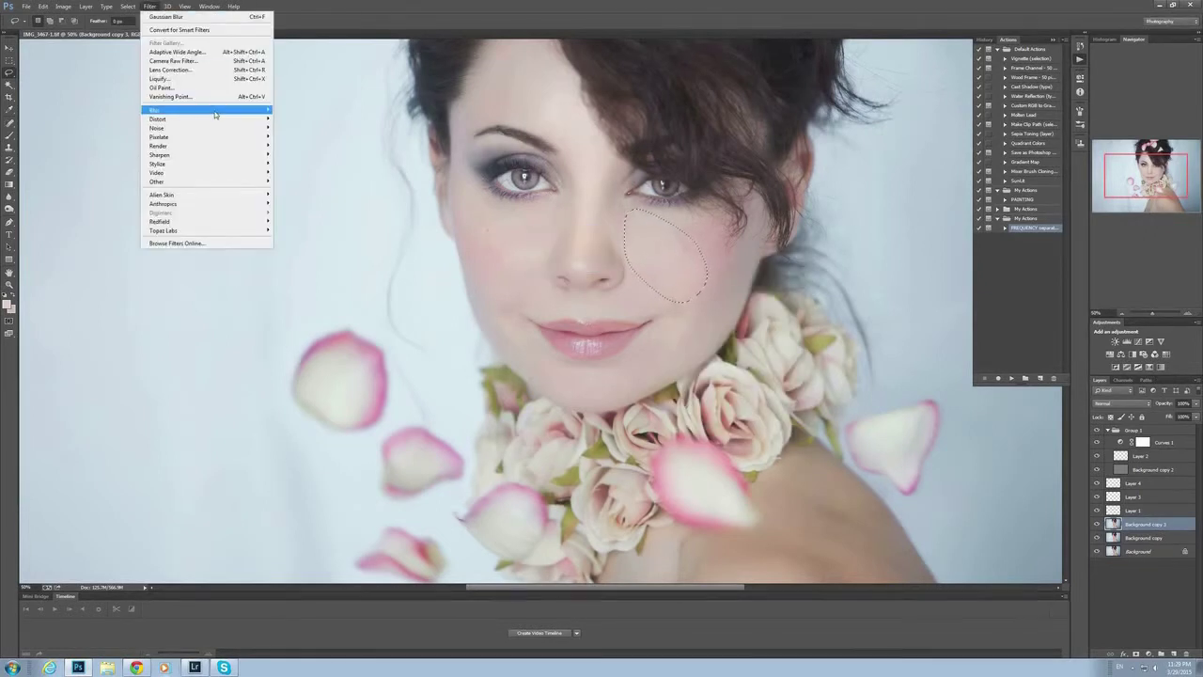
{"action": "mouse_move", "coordinate": [160, 110]}
{"action": "left_click", "coordinate": [297, 175]}
{"action": "left_click_drag", "start_coordinate": [282, 361], "coordinate": [294, 365]}
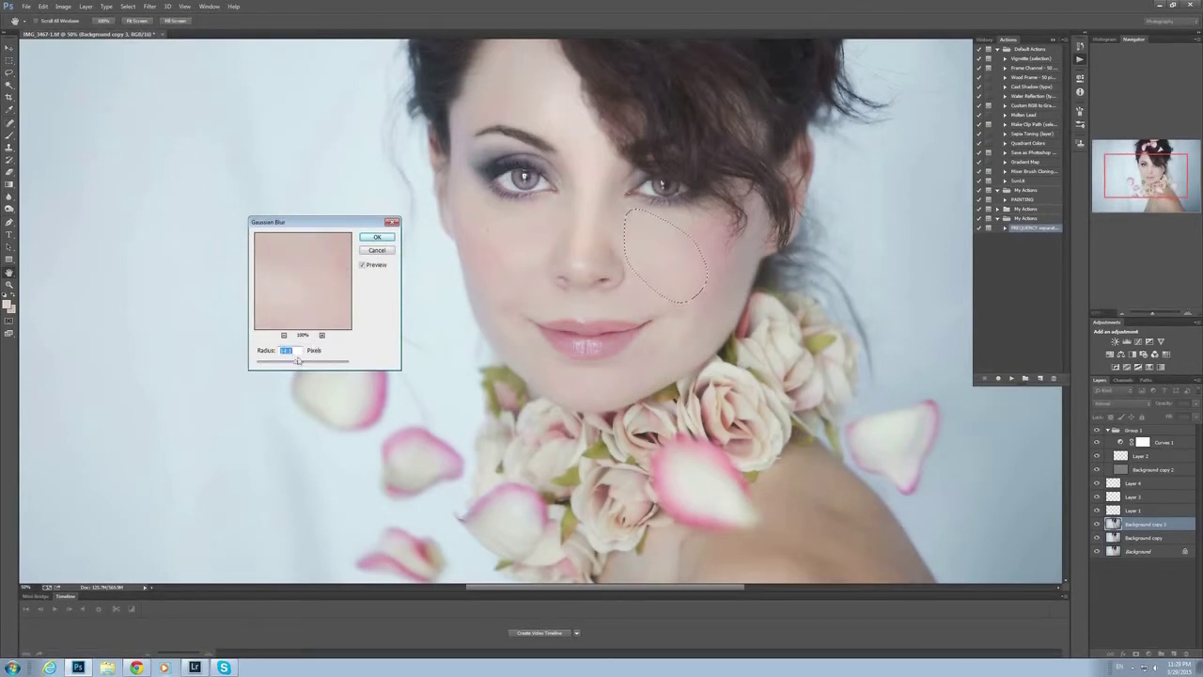
{"action": "left_click", "coordinate": [375, 238]}
{"action": "key", "text": "ctrl+d"}
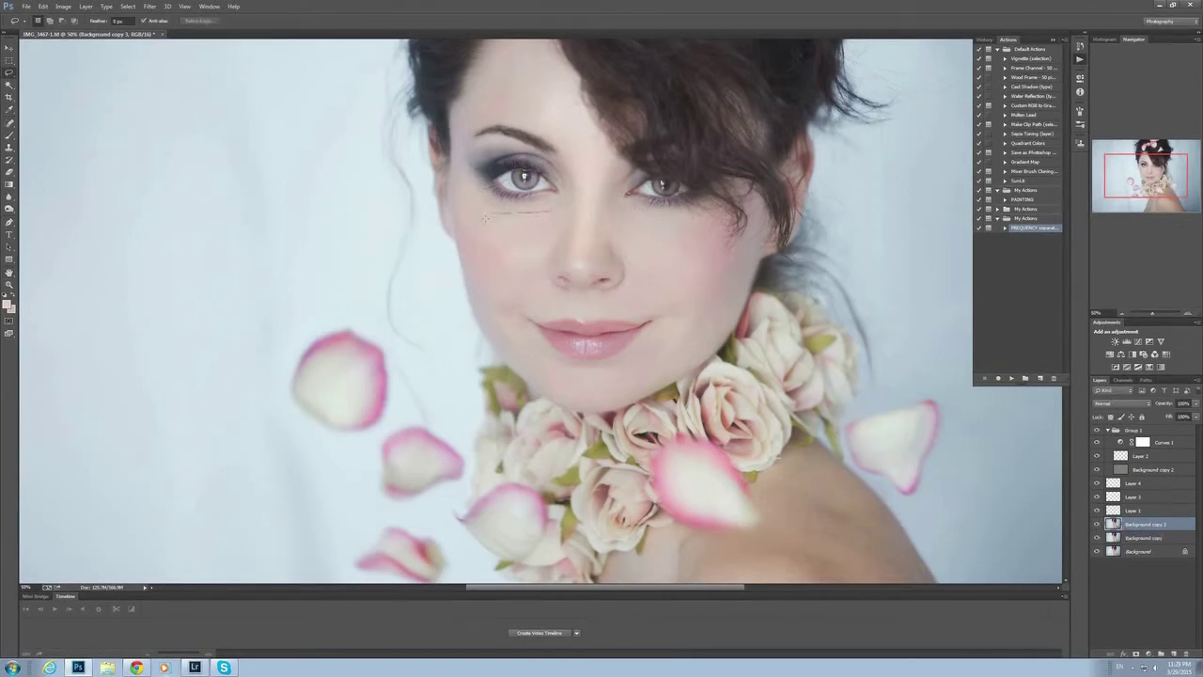
- Select, feather and blur the skin under the fully visible eye and on the cheek beside the nose with the same Gaussian Blur
{"action": "mouse_move", "coordinate": [485, 218]}
{"action": "left_mouse_down"}
{"action": "mouse_move", "coordinate": [499, 266]}
{"action": "mouse_move", "coordinate": [538, 257]}
{"action": "mouse_move", "coordinate": [554, 228]}
{"action": "left_mouse_up"}
{"action": "key", "text": "shift+F6"}
{"action": "key", "text": "Return"}
{"action": "key", "text": "ctrl+d"}
{"action": "right_click", "coordinate": [545, 280]}
{"action": "left_click", "coordinate": [564, 308]}
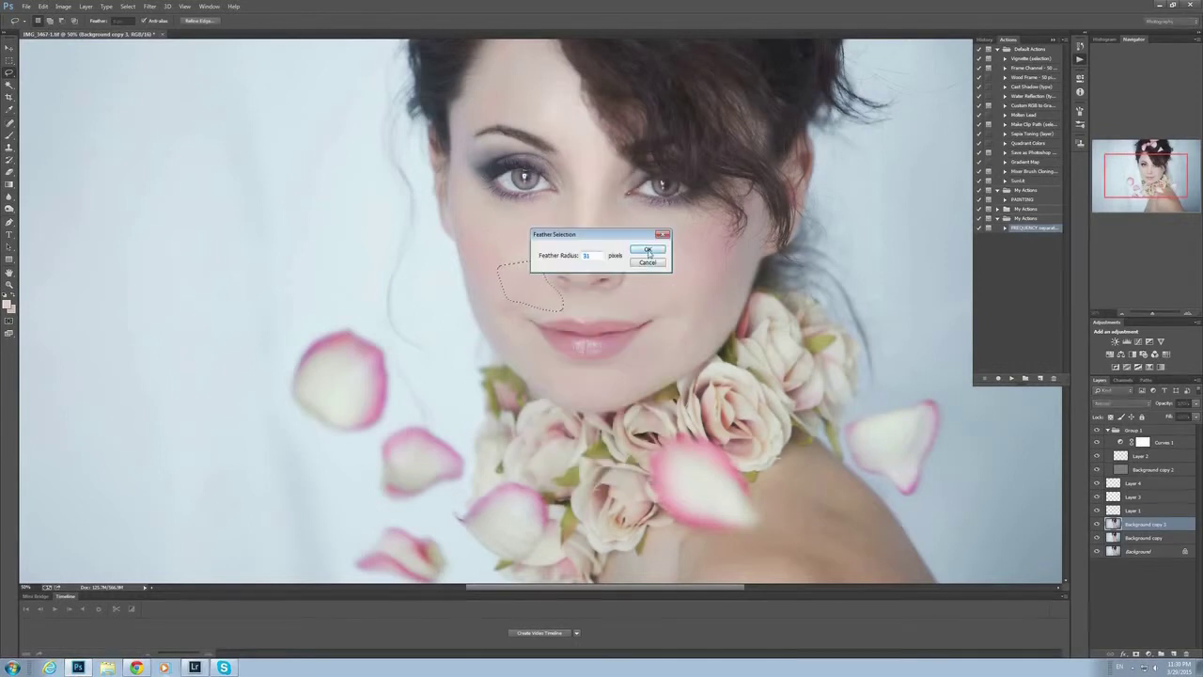
{"action": "key", "text": "Return"}
{"action": "key", "text": "ctrl+d"}
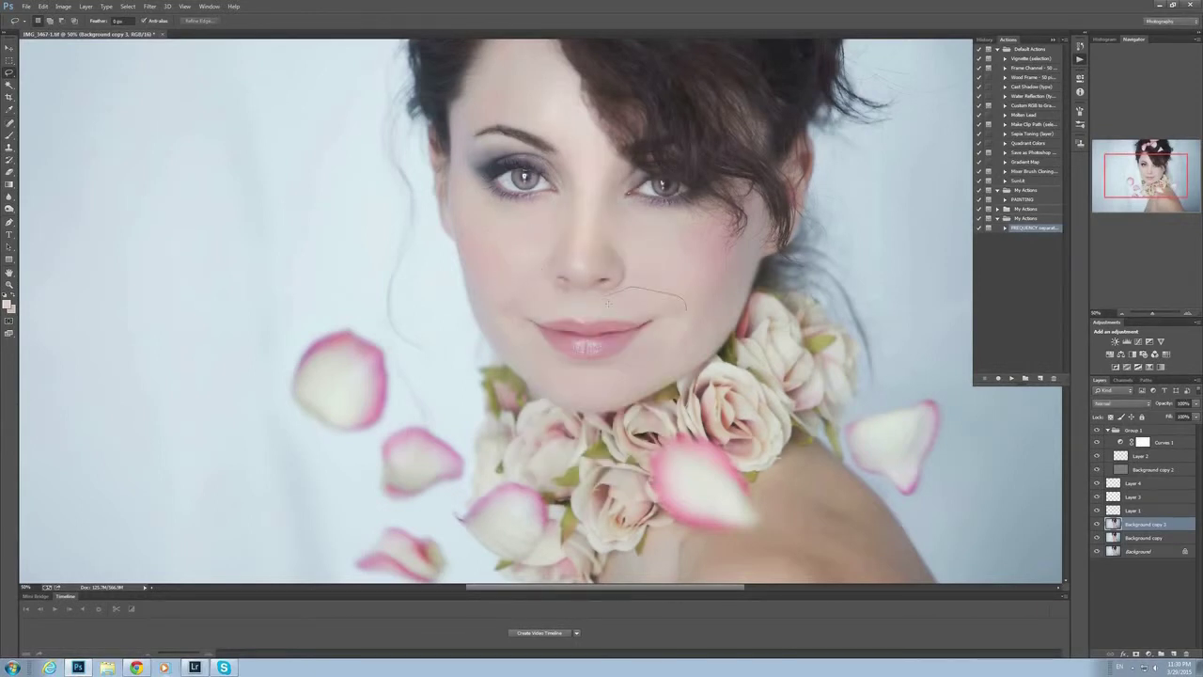
- Repeat the feathered Gaussian Blur on the opposite skin area between nose and mouth corner, and on the chin
{"action": "left_click_drag", "start_coordinate": [672, 317], "coordinate": [683, 311]}
{"action": "right_click", "coordinate": [664, 302]}
{"action": "left_click", "coordinate": [702, 331]}
{"action": "key", "text": "Return"}
{"action": "key", "text": "ctrl+d"}
{"action": "mouse_move", "coordinate": [665, 364]}
{"action": "left_mouse_down"}
{"action": "mouse_move", "coordinate": [564, 393]}
{"action": "mouse_move", "coordinate": [569, 365]}
{"action": "left_mouse_up"}
{"action": "right_click", "coordinate": [640, 374]}
{"action": "left_click", "coordinate": [660, 402]}
{"action": "left_click", "coordinate": [637, 250]}
{"action": "key", "text": "ctrl+d"}
- Select, feather and blur the forehead skin, and compare the portrait with Background copy 3 hidden and shown
{"action": "left_click_drag", "start_coordinate": [619, 187], "coordinate": [638, 279]}
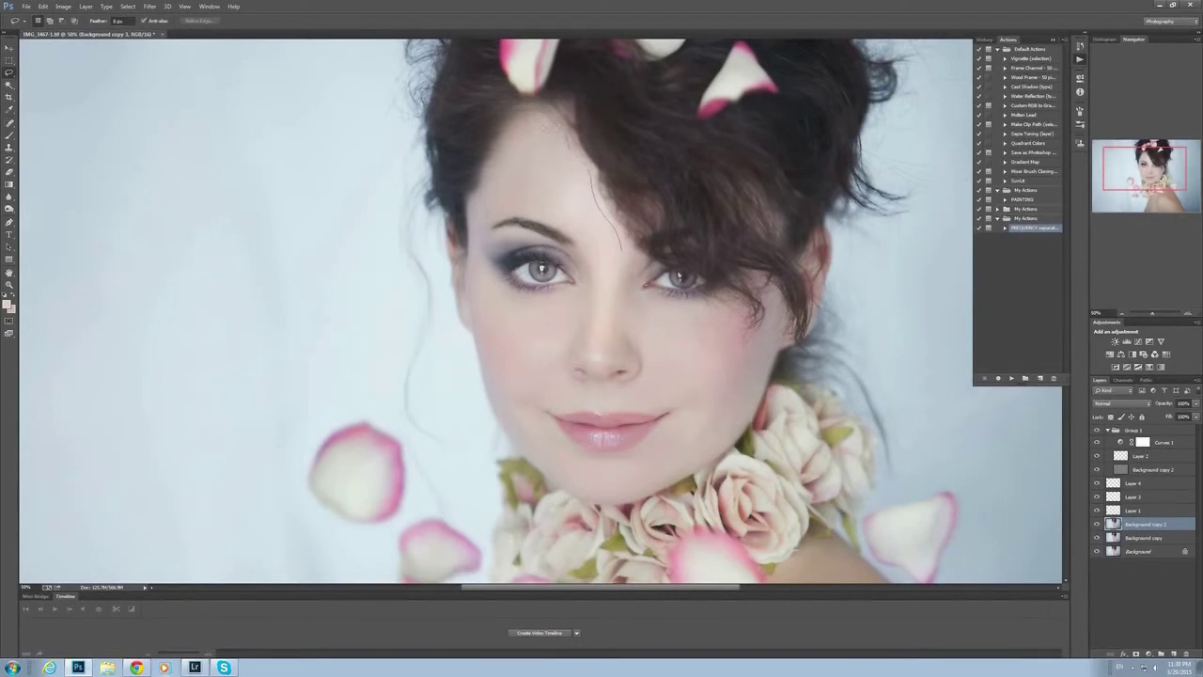
{"action": "left_click_drag", "start_coordinate": [574, 231], "coordinate": [617, 252]}
{"action": "right_click", "coordinate": [588, 202]}
{"action": "left_click", "coordinate": [608, 228]}
{"action": "left_click", "coordinate": [646, 251]}
{"action": "key", "text": "ctrl+d"}
{"action": "key", "text": "ctrl+minus"}
{"action": "key", "text": "ctrl+minus"}
{"action": "key", "text": "ctrl+plus"}
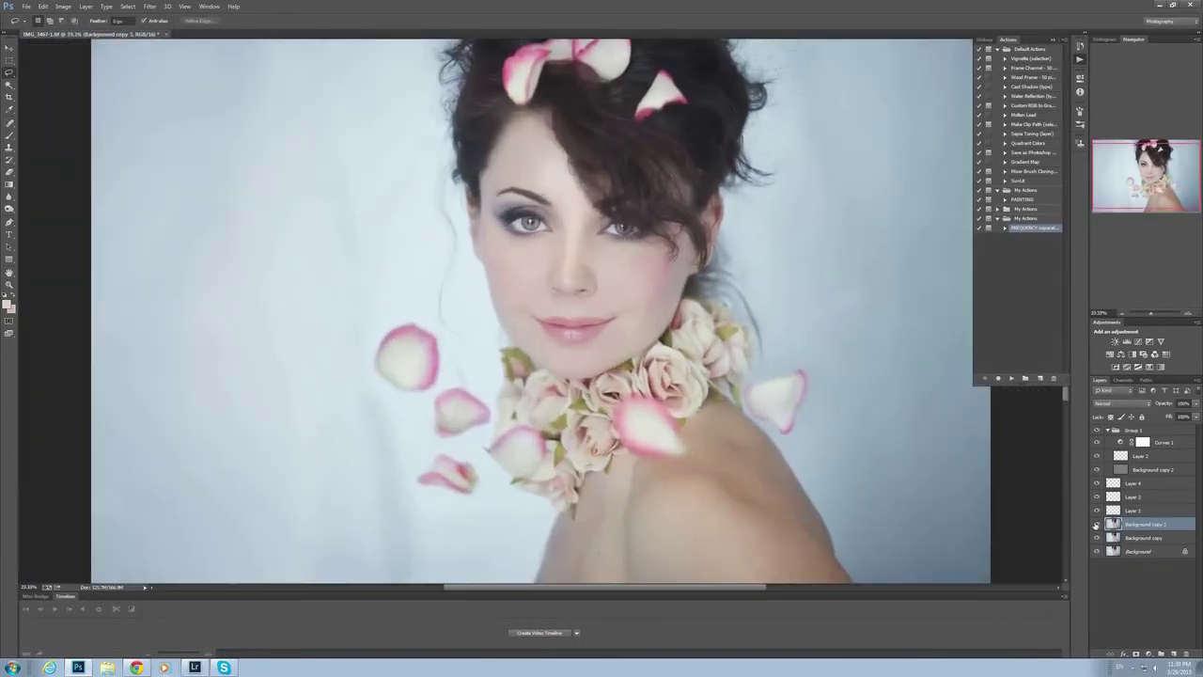
{"action": "left_click", "coordinate": [1096, 524]}
- Lasso and feather the shoulder and upper chest skin, and apply an 18.2-pixel Gaussian Blur to it
{"action": "left_click_drag", "start_coordinate": [637, 479], "coordinate": [694, 434]}
{"action": "right_click", "coordinate": [762, 341]}
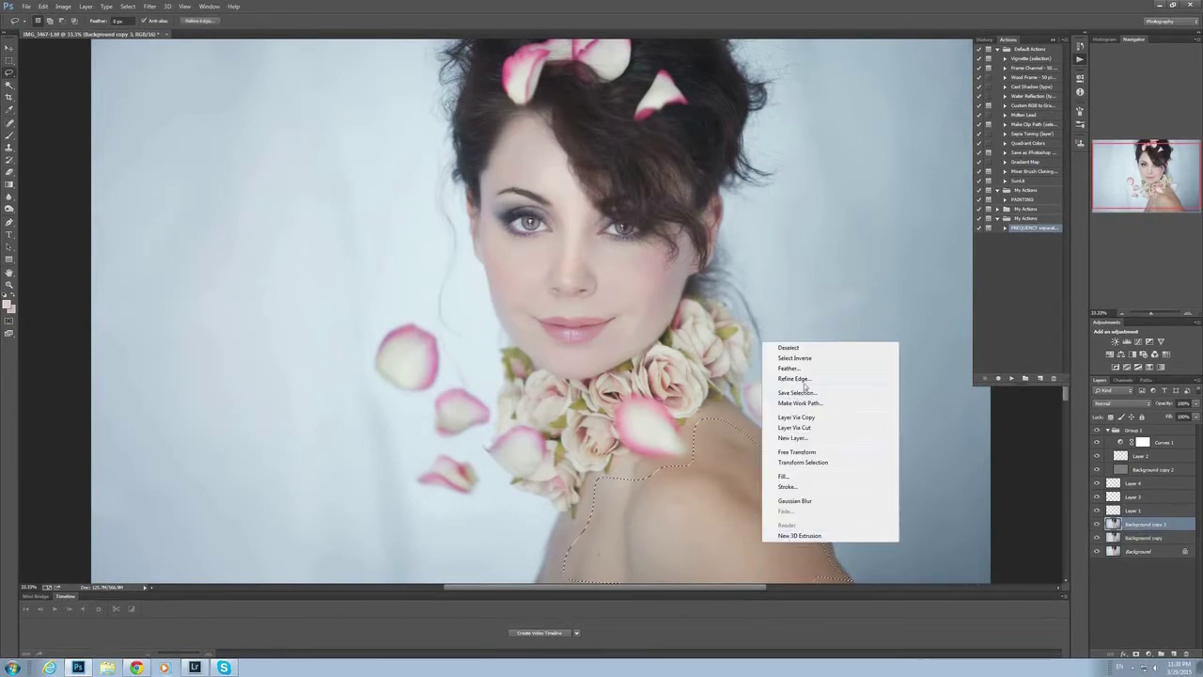
{"action": "left_click", "coordinate": [794, 367]}
{"action": "left_click", "coordinate": [646, 250]}
{"action": "left_click", "coordinate": [149, 6]}
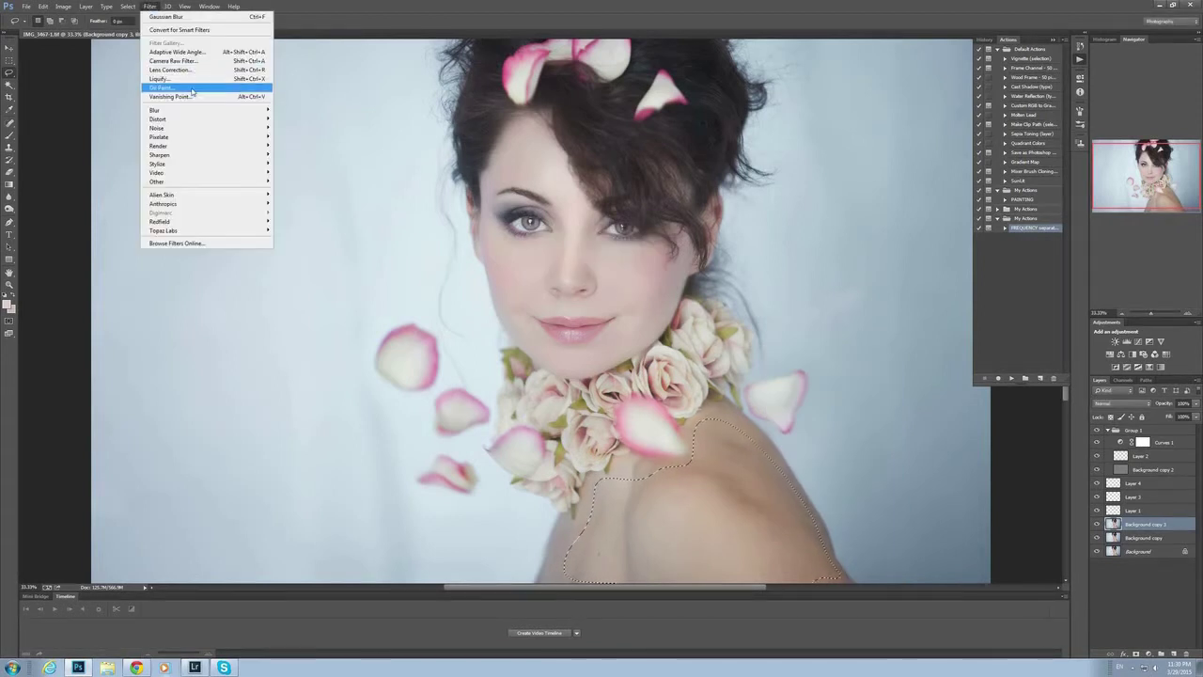
{"action": "mouse_move", "coordinate": [187, 110]}
{"action": "left_click", "coordinate": [301, 178]}
{"action": "left_click_drag", "start_coordinate": [296, 364], "coordinate": [298, 359]}
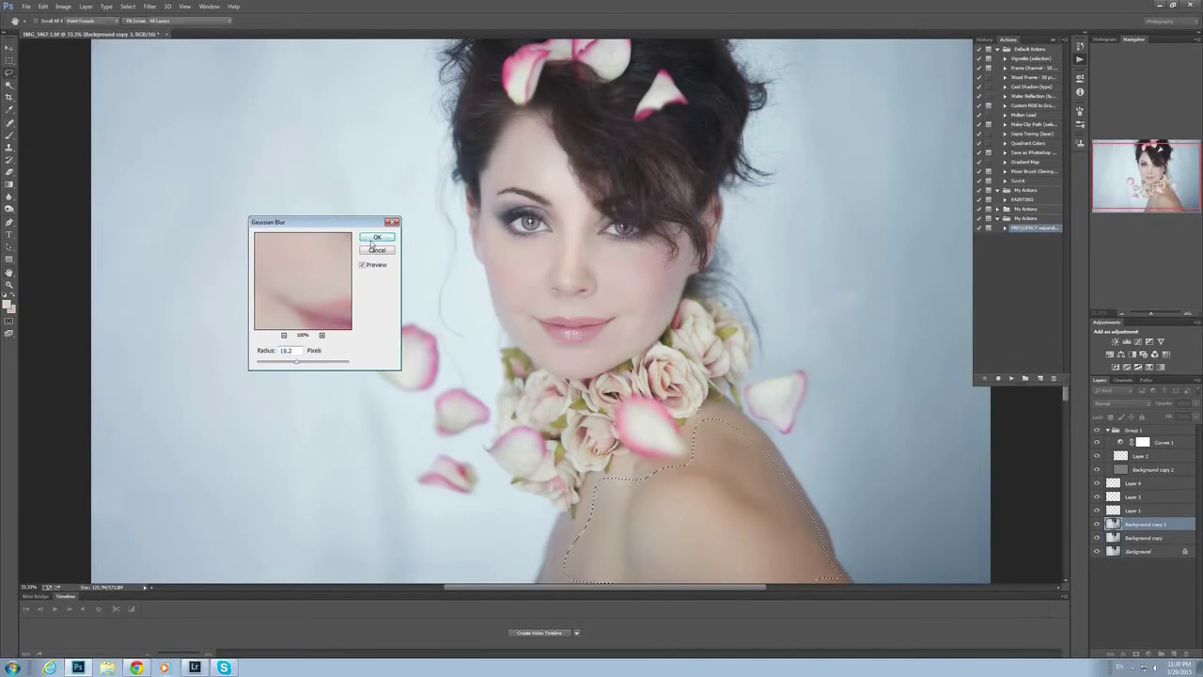
{"action": "key", "text": "Return"}
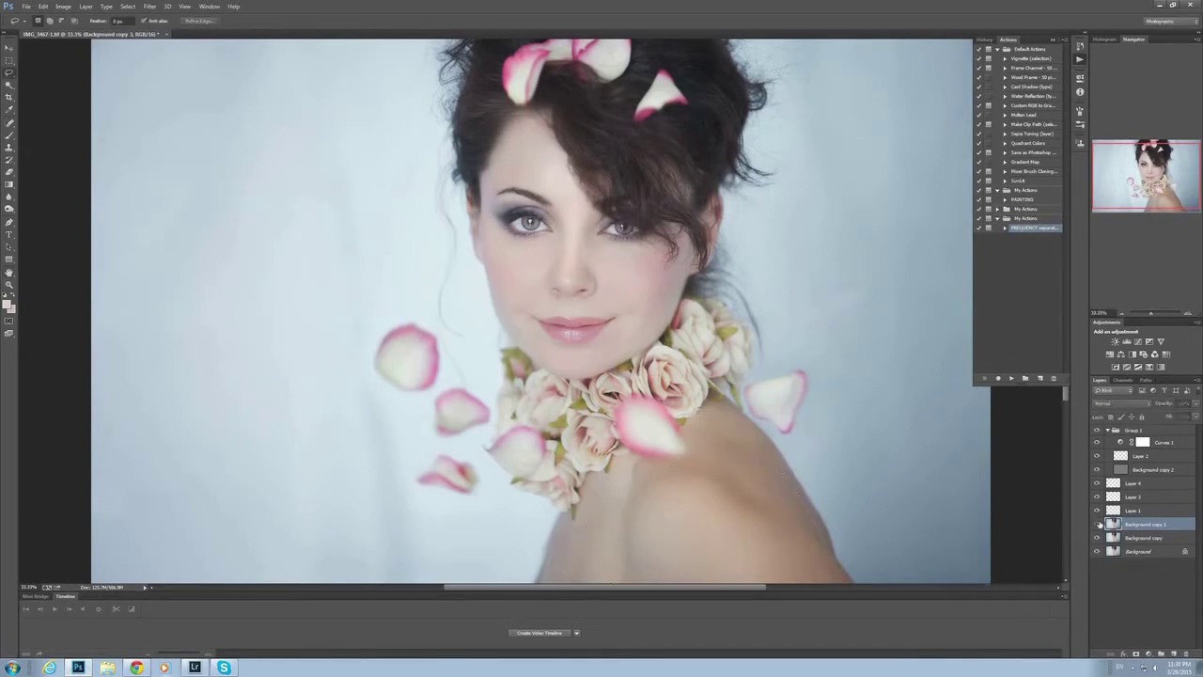
- Add a layer mask to Background copy 3 and prepare a large black brush with higher flow for masking the blur around the shoulder
{"action": "left_click", "coordinate": [1135, 653]}
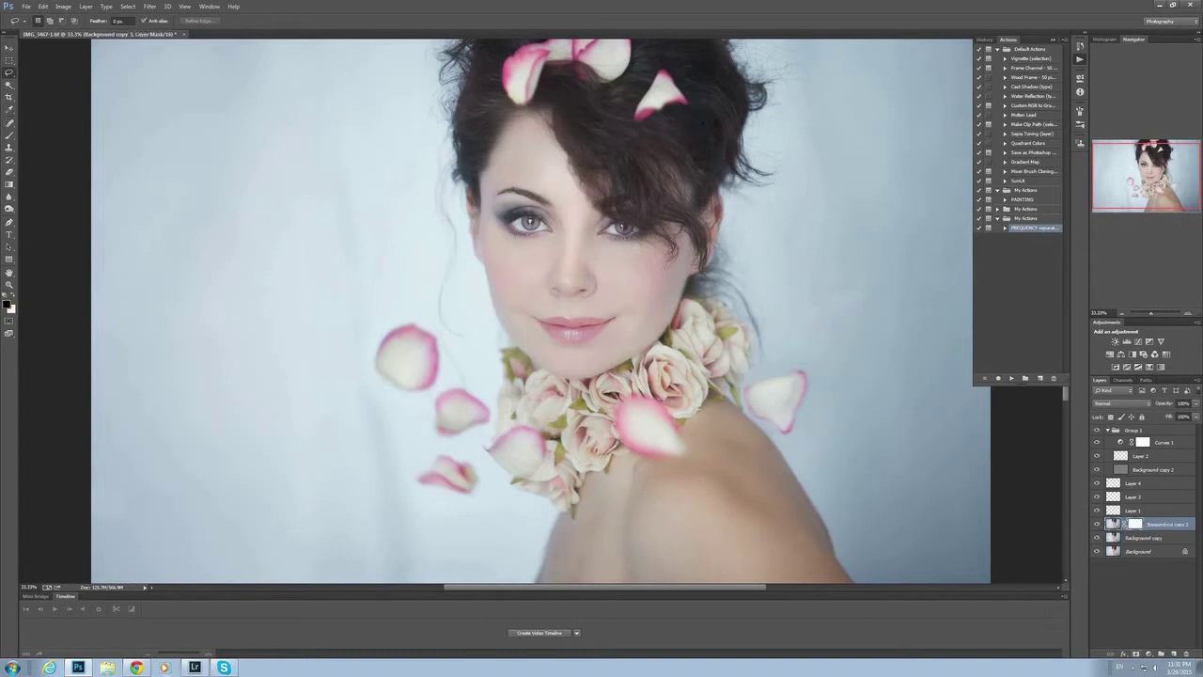
{"action": "key", "text": "b"}
{"action": "left_click", "coordinate": [259, 23]}
{"action": "left_click", "coordinate": [265, 32]}
{"action": "left_click", "coordinate": [358, 217]}
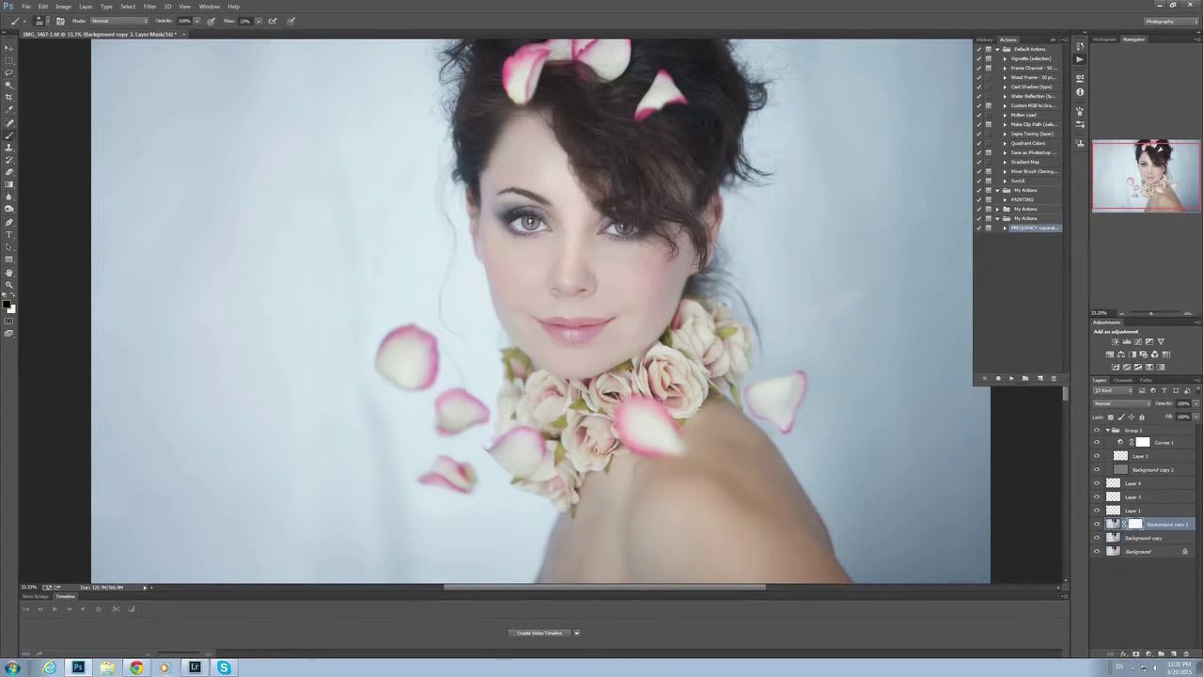
{"action": "key", "text": "ctrl+plus"}
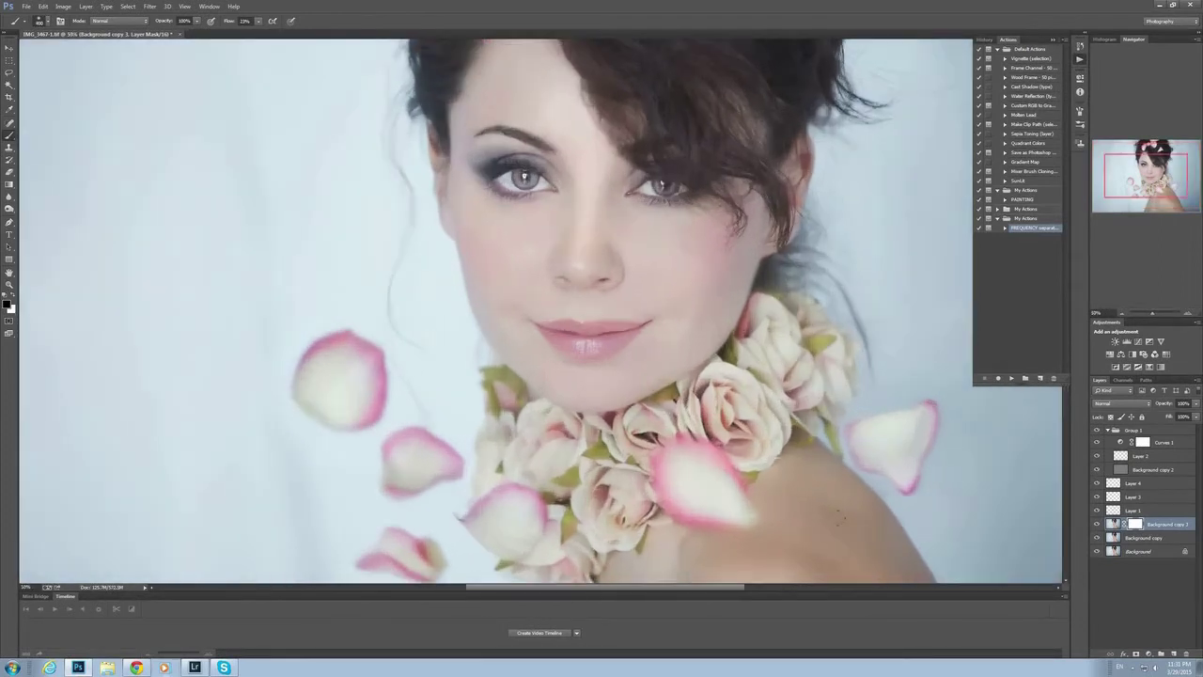
{"action": "left_click_drag", "start_coordinate": [864, 561], "coordinate": [766, 330]}
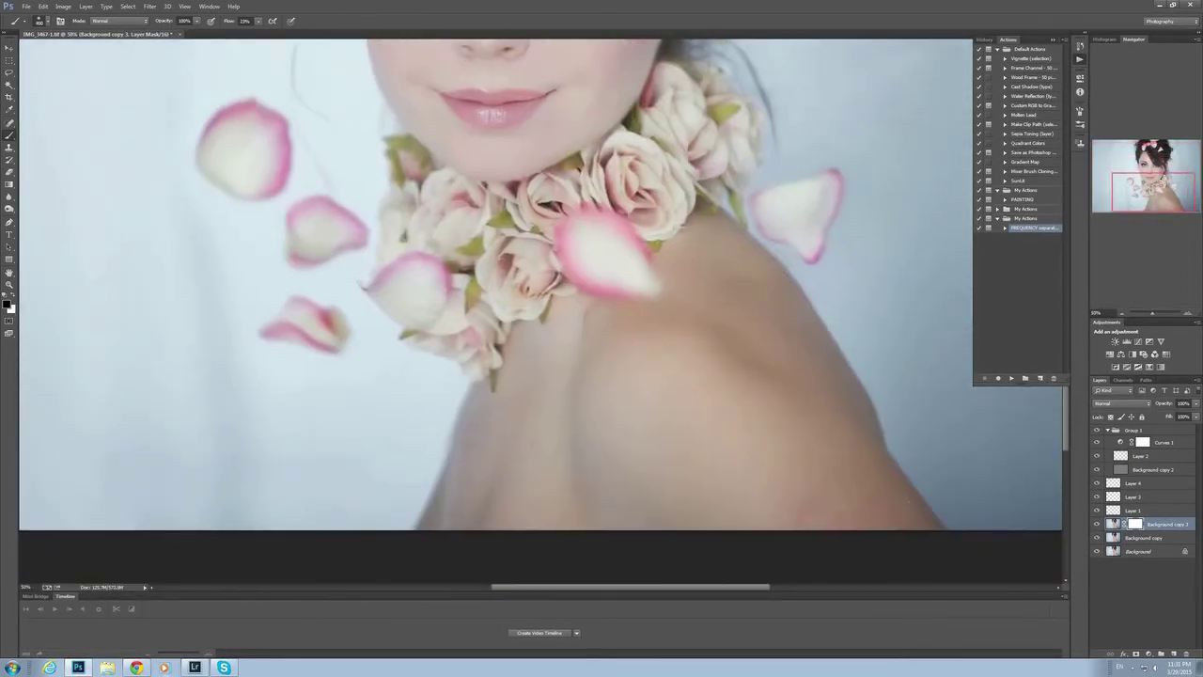
- Add a new layer above Layer 4 and brush sampled skin tones over the shoulder shadows to even them
{"action": "left_click", "coordinate": [1148, 483]}
{"action": "left_click", "coordinate": [1172, 653]}
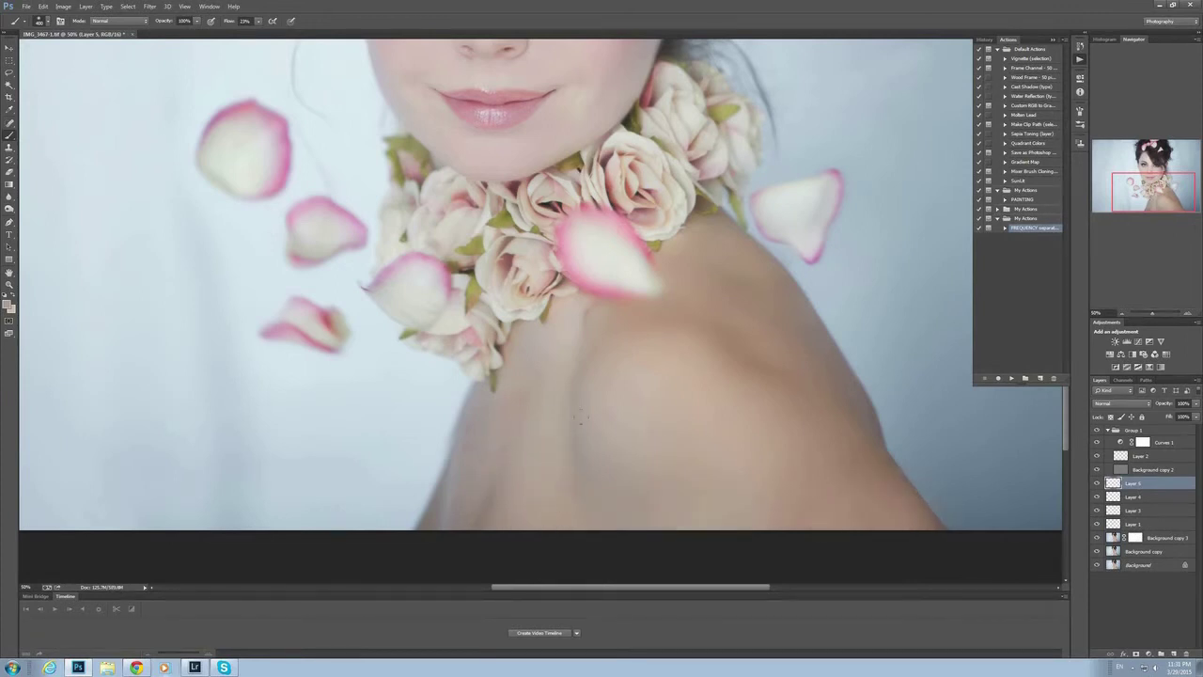
{"action": "key", "text": "ctrl+minus"}
{"action": "key", "text": "ctrl+minus"}
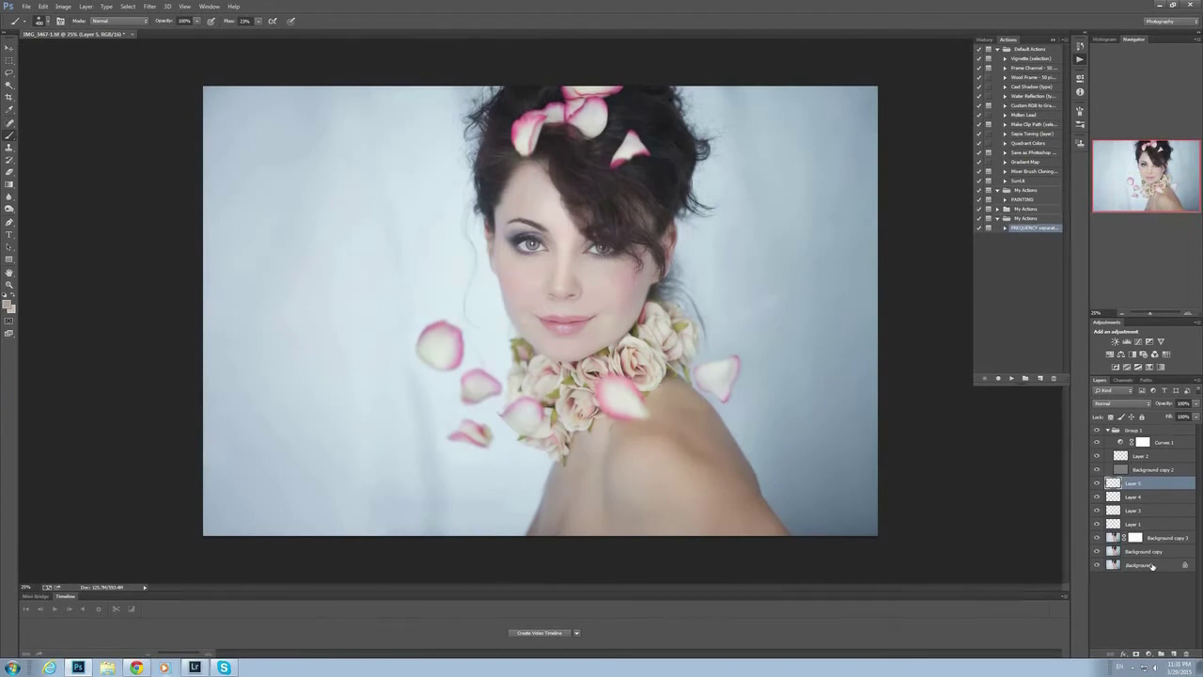
- Duplicate the Background layer and merge the copy with all retouching layers up to Group 1 into one layer
{"action": "left_click", "coordinate": [1144, 567]}
{"action": "key", "text": "ctrl+j"}
{"action": "left_click", "coordinate": [1159, 432], "text": "shift"}
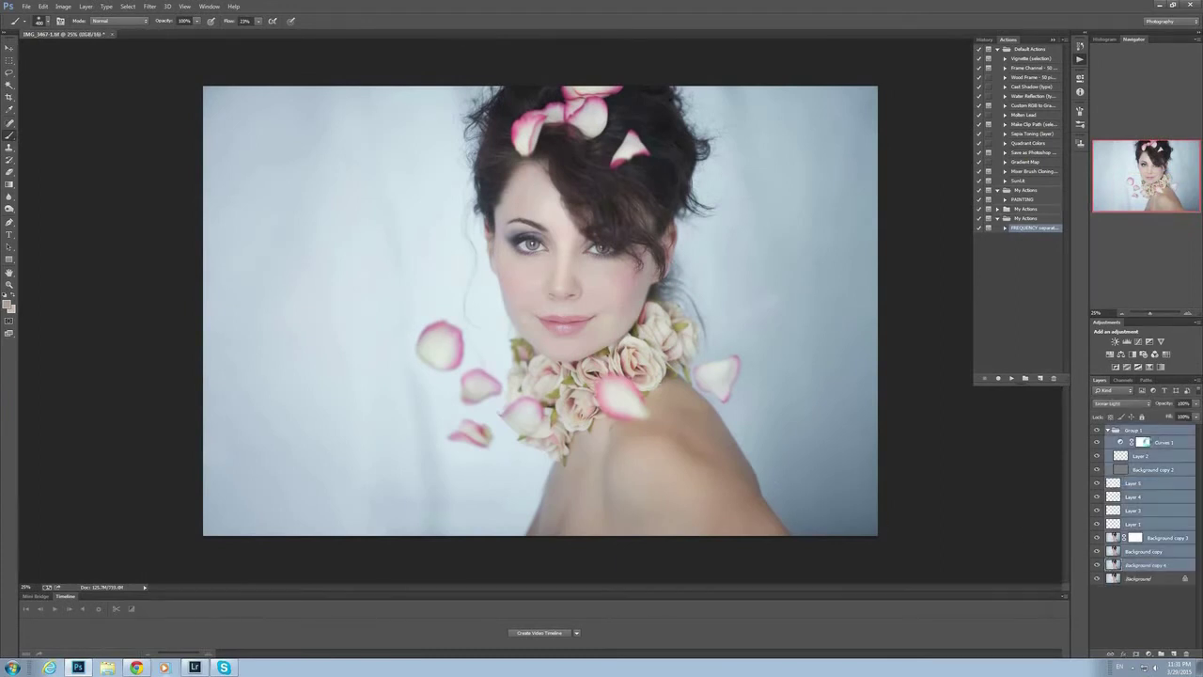
{"action": "key", "text": "ctrl+e"}
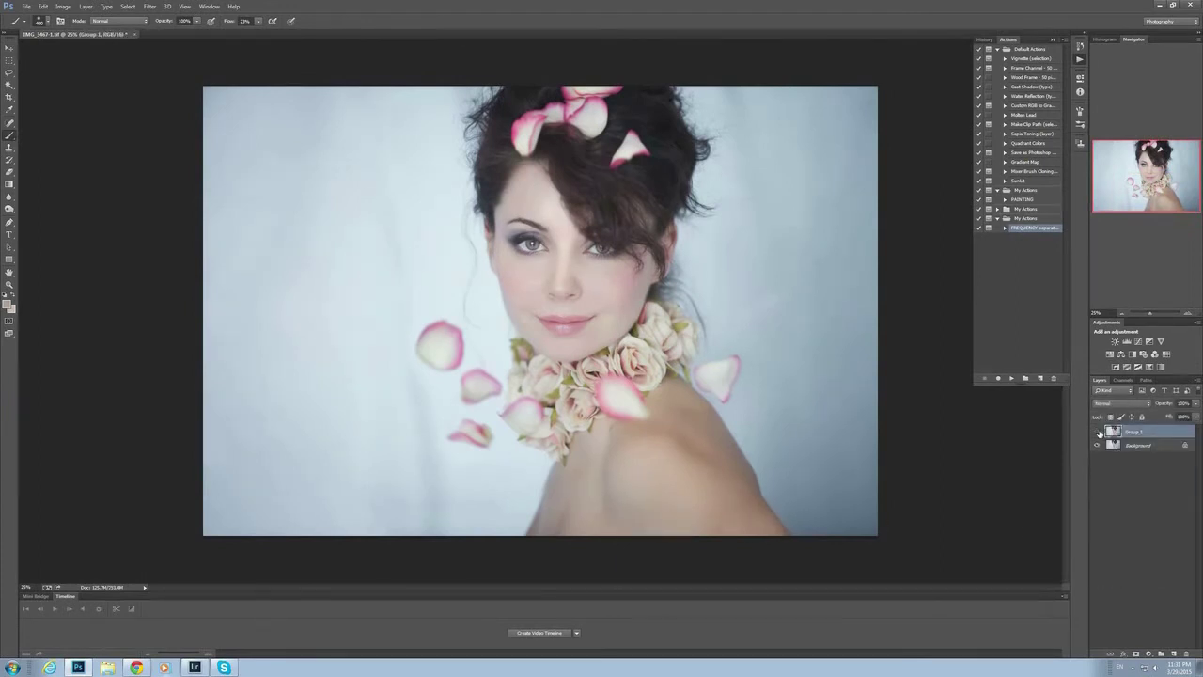